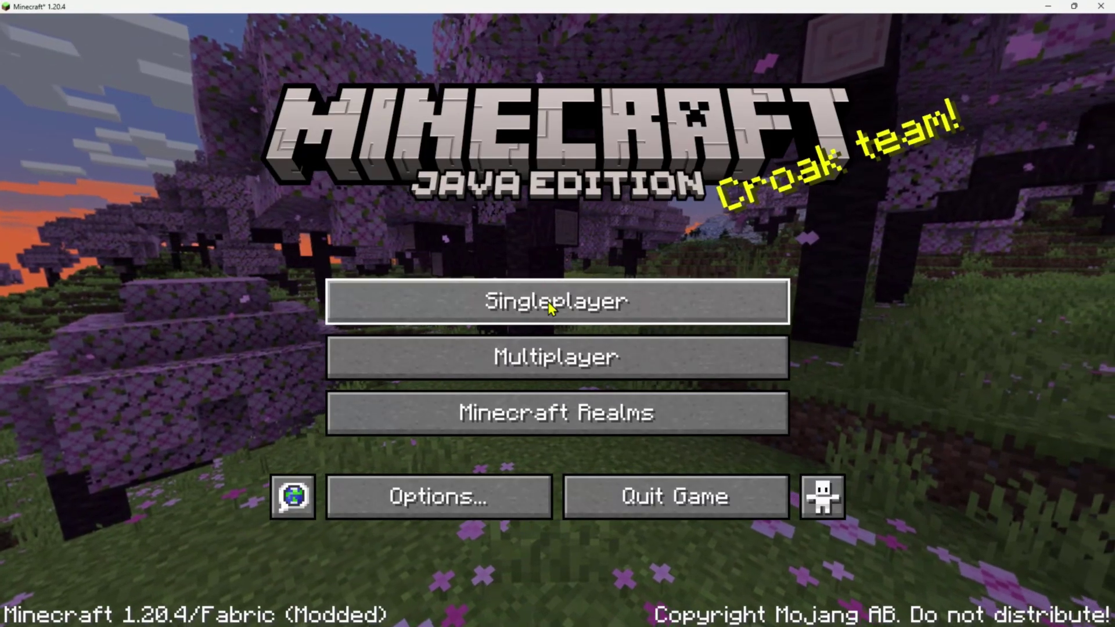
Step: Go from the Fabric-modded Minecraft 1.20.4 title screen to the list of saved worlds
{"action": "left_click", "coordinate": [551, 308]}
Step: Load the farm world and fly in toward the beetroot plot
{"action": "double_click", "coordinate": [450, 204]}
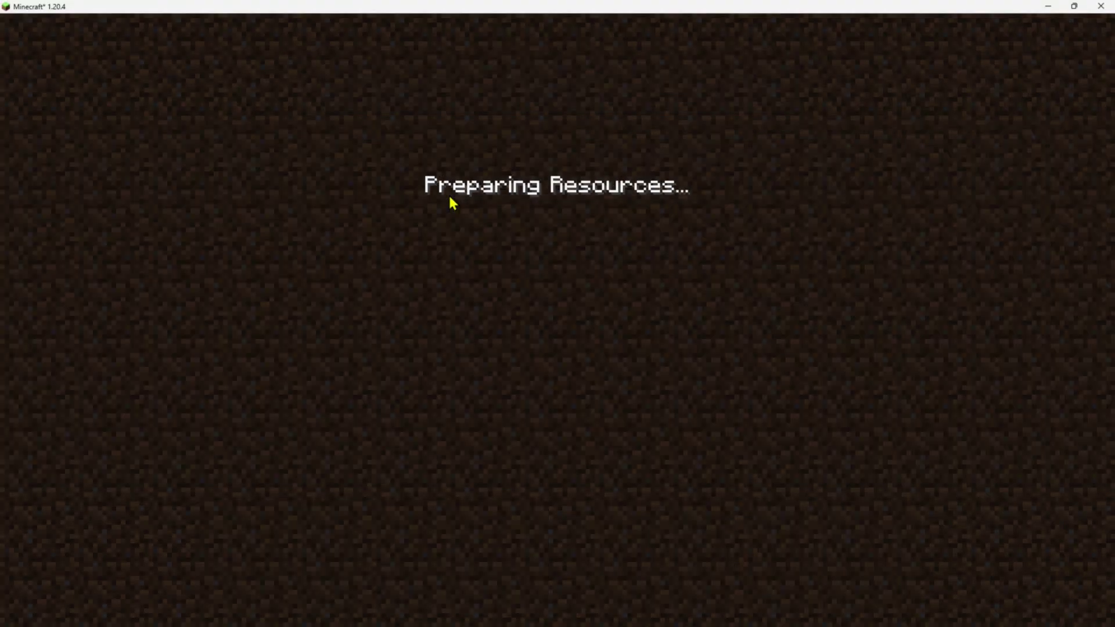
{"action": "key", "text": "w"}
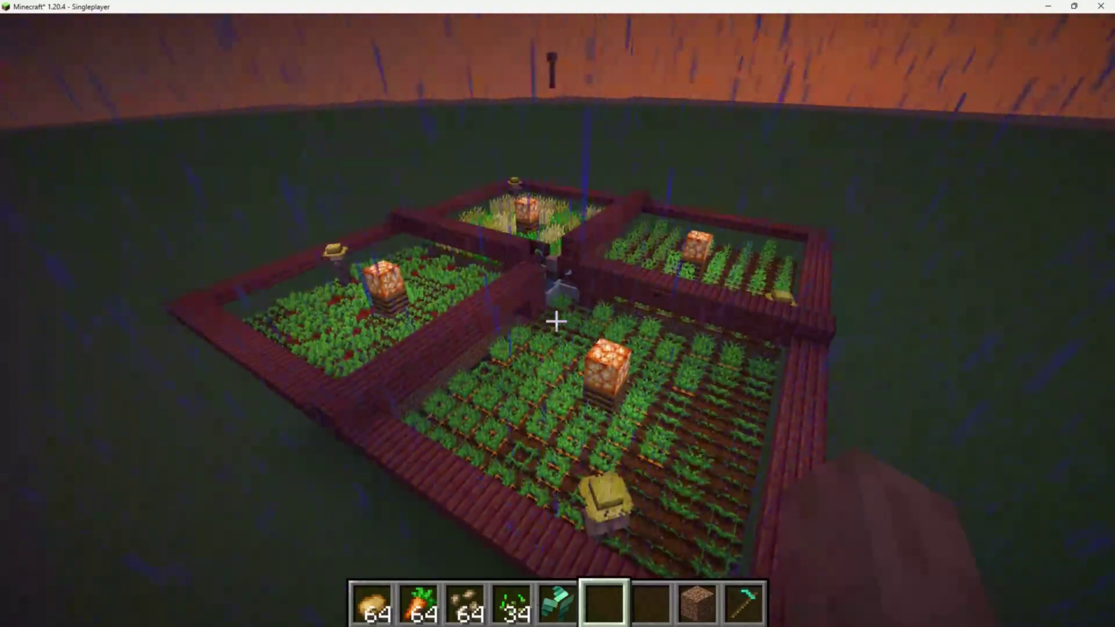
{"action": "key", "text": "a"}
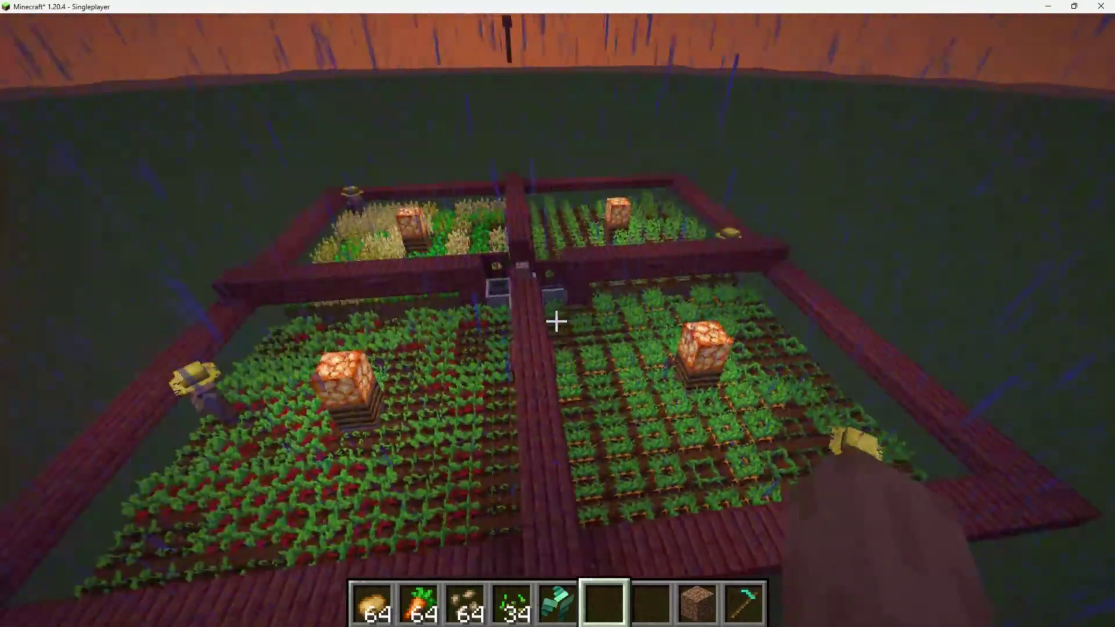
{"action": "key", "text": "w"}
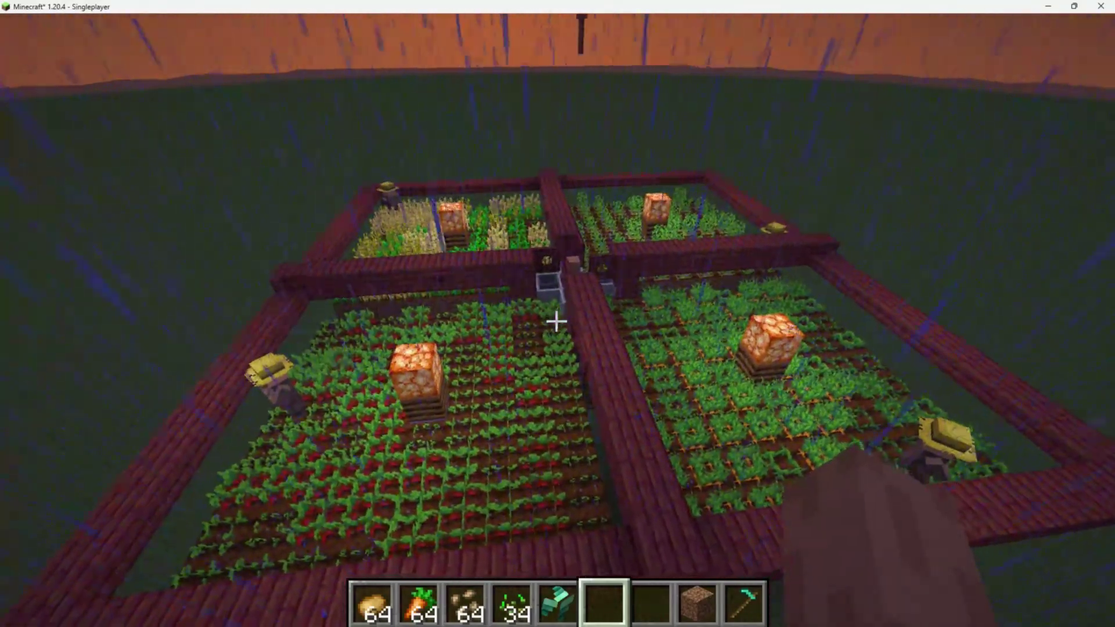
{"action": "key", "text": "w"}
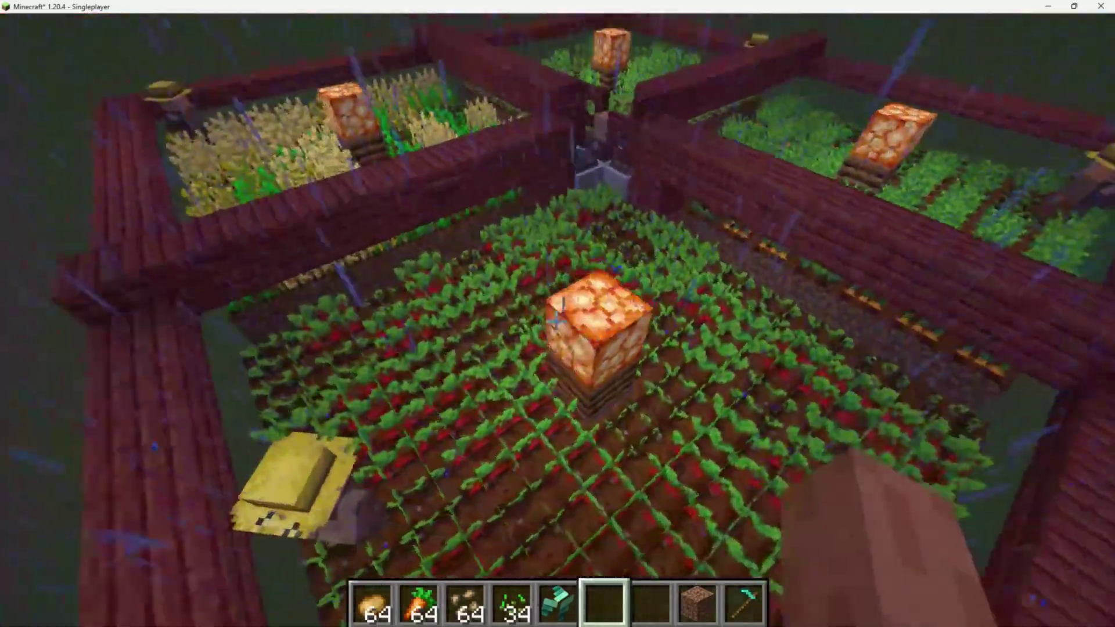
Step: Tour the beetroot, wheat, potato and carrot plots, rise to an overview, and place a relay block
{"action": "key", "text": "s"}
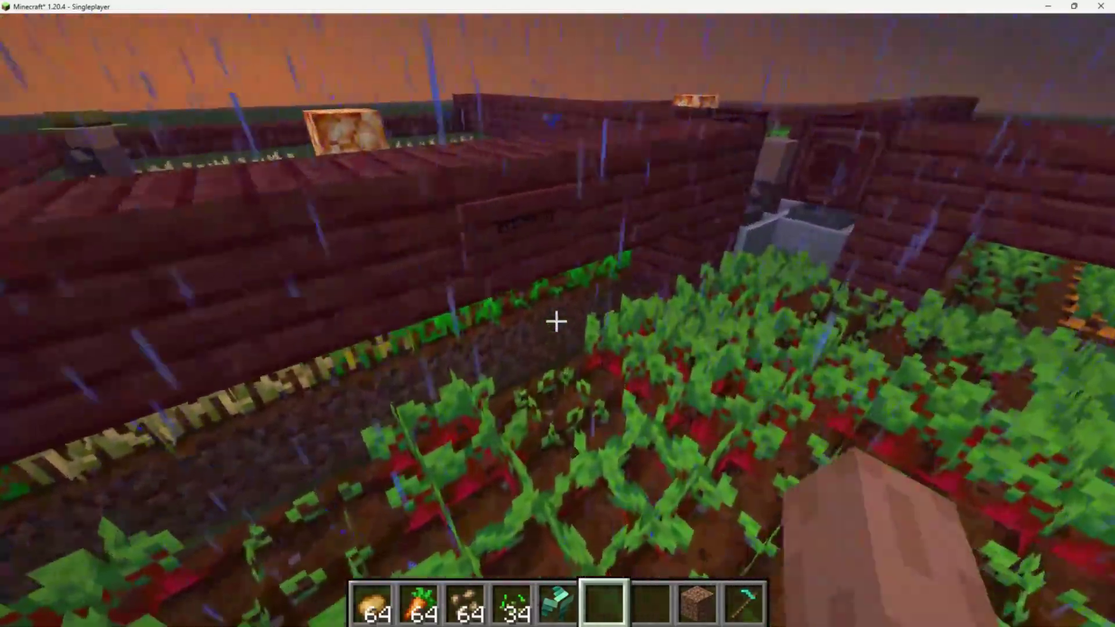
{"action": "key", "text": "a"}
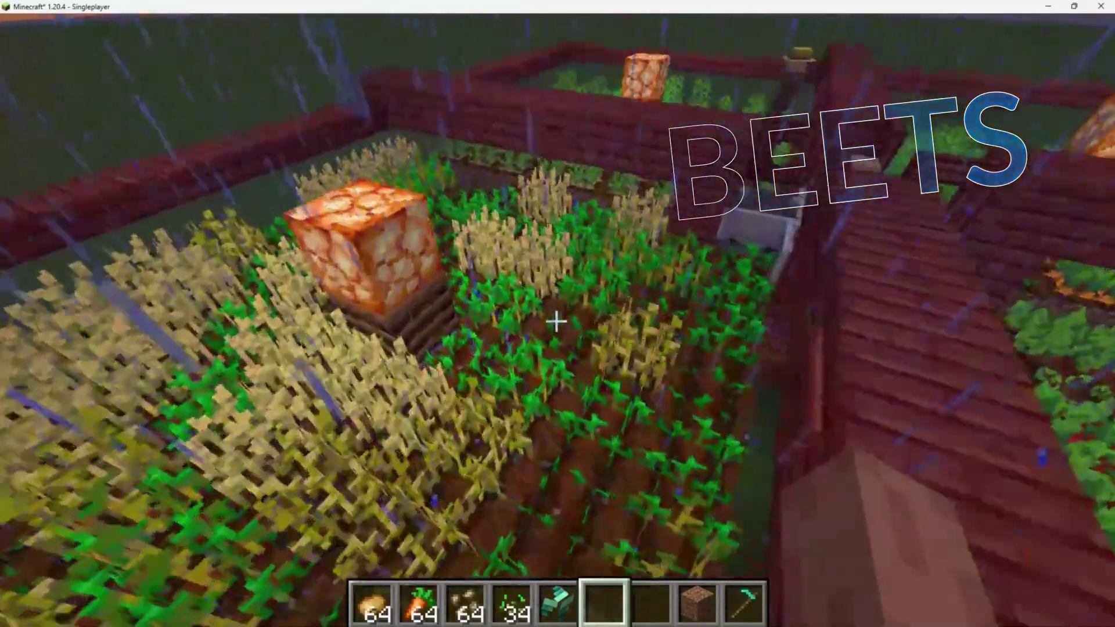
{"action": "key", "text": "a"}
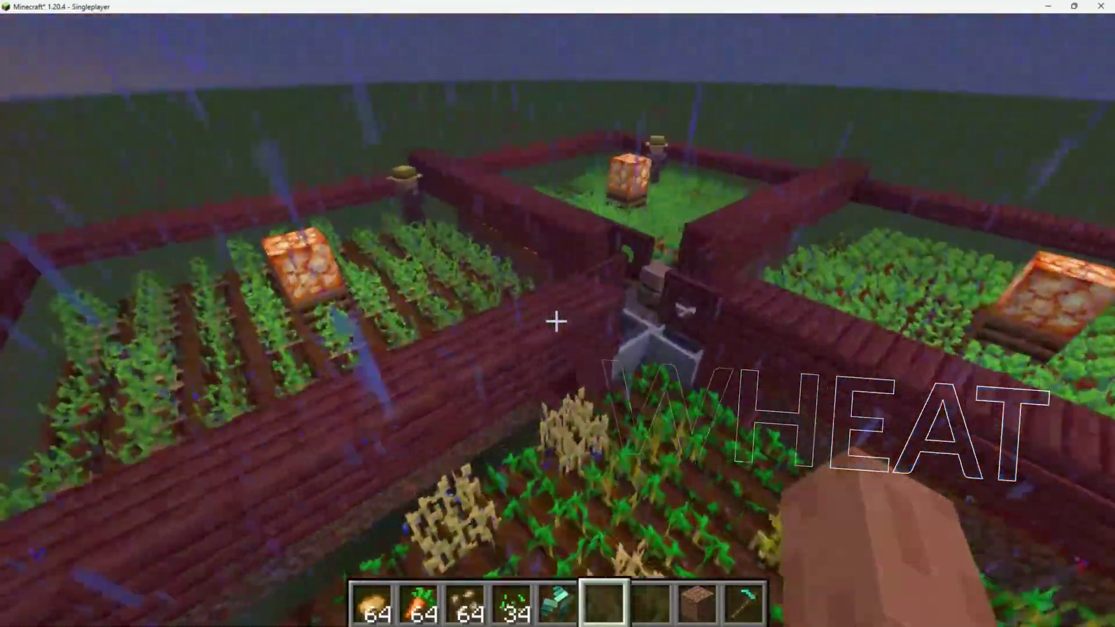
{"action": "key", "text": "a"}
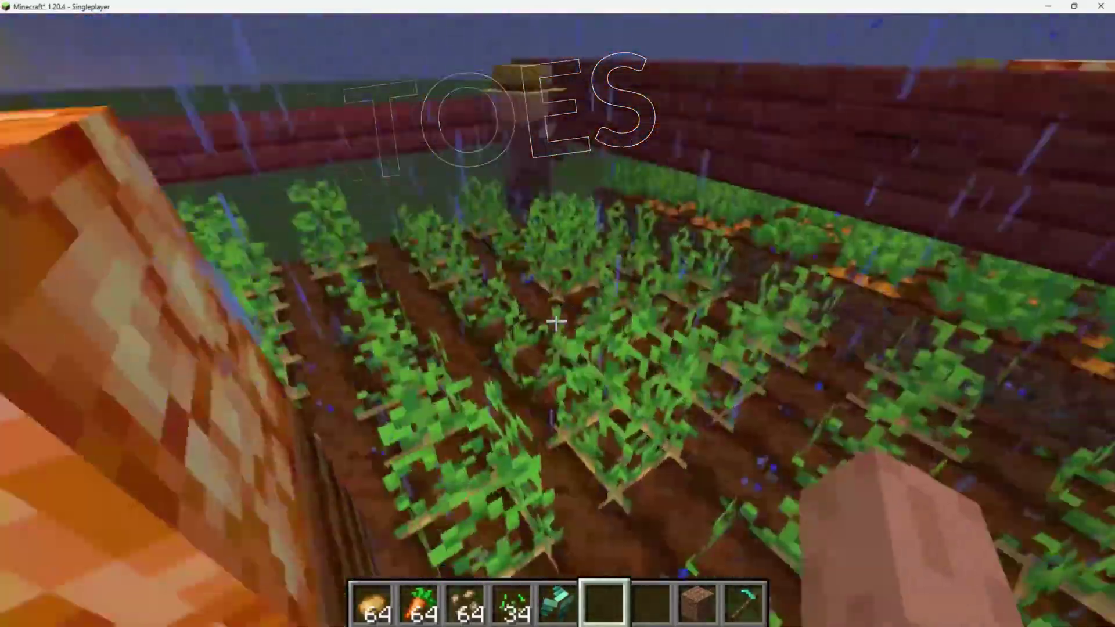
{"action": "key", "text": "space"}
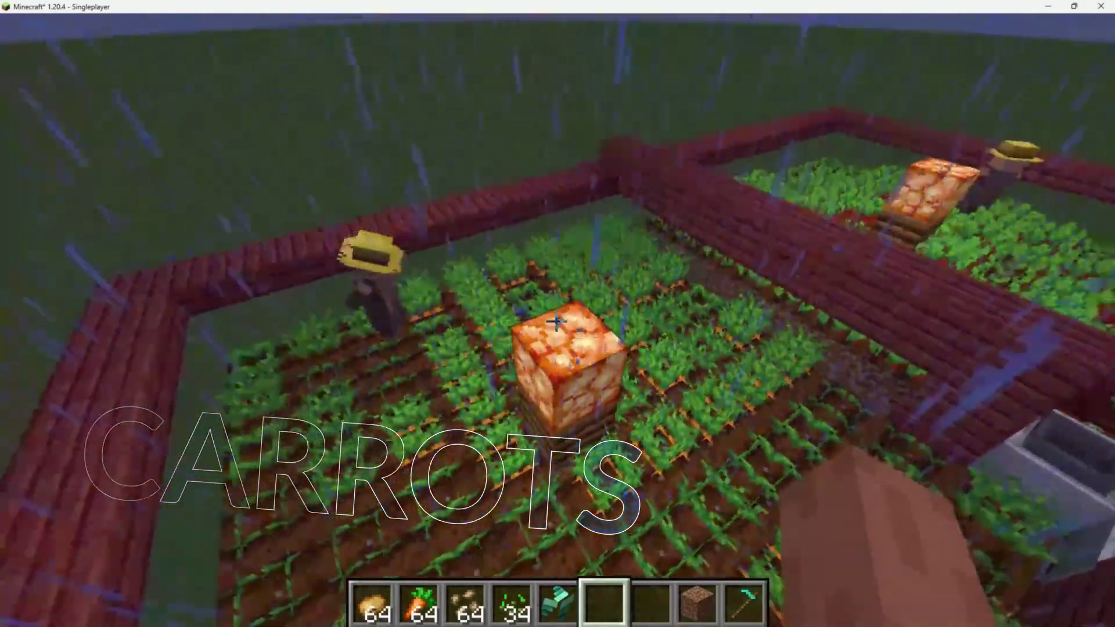
{"action": "key", "text": "space"}
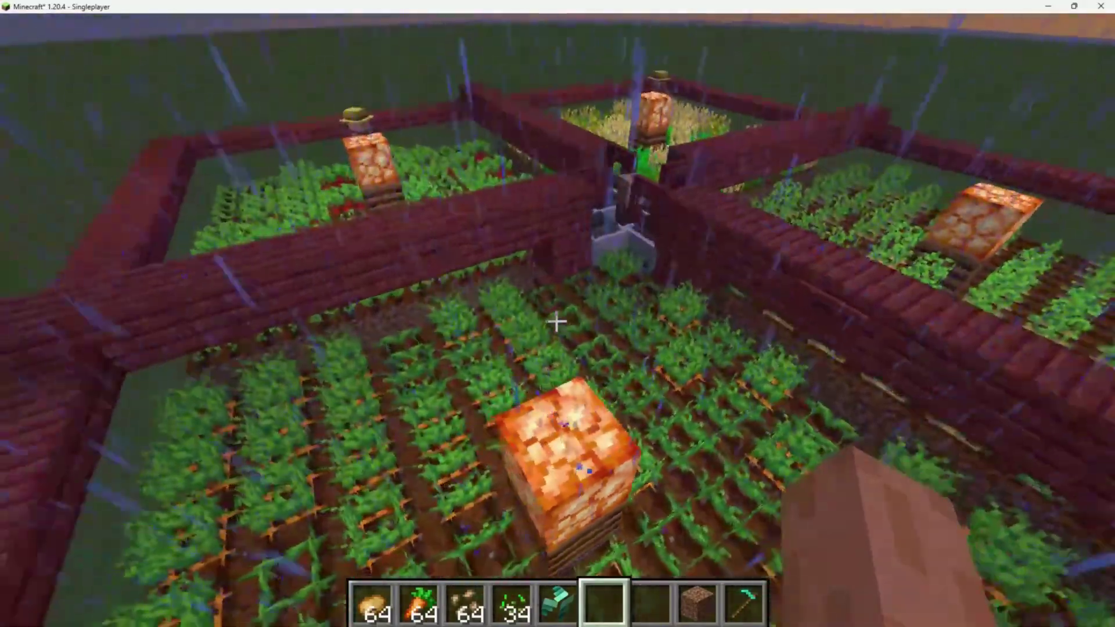
{"action": "key", "text": "space"}
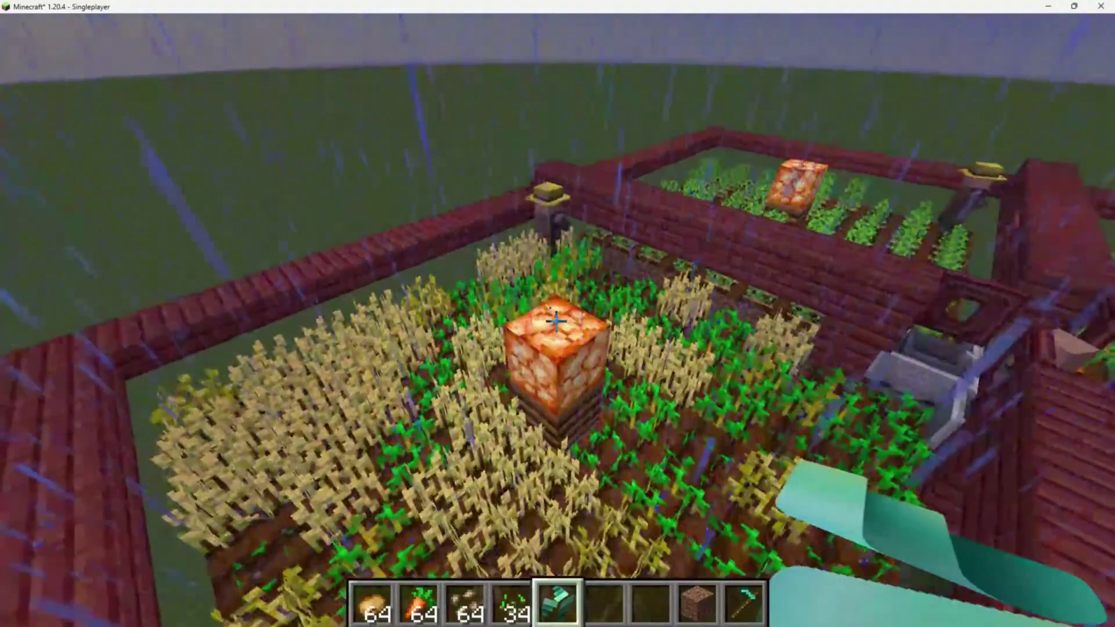
{"action": "right_click", "coordinate": [557, 319]}
{"action": "key", "text": "w"}
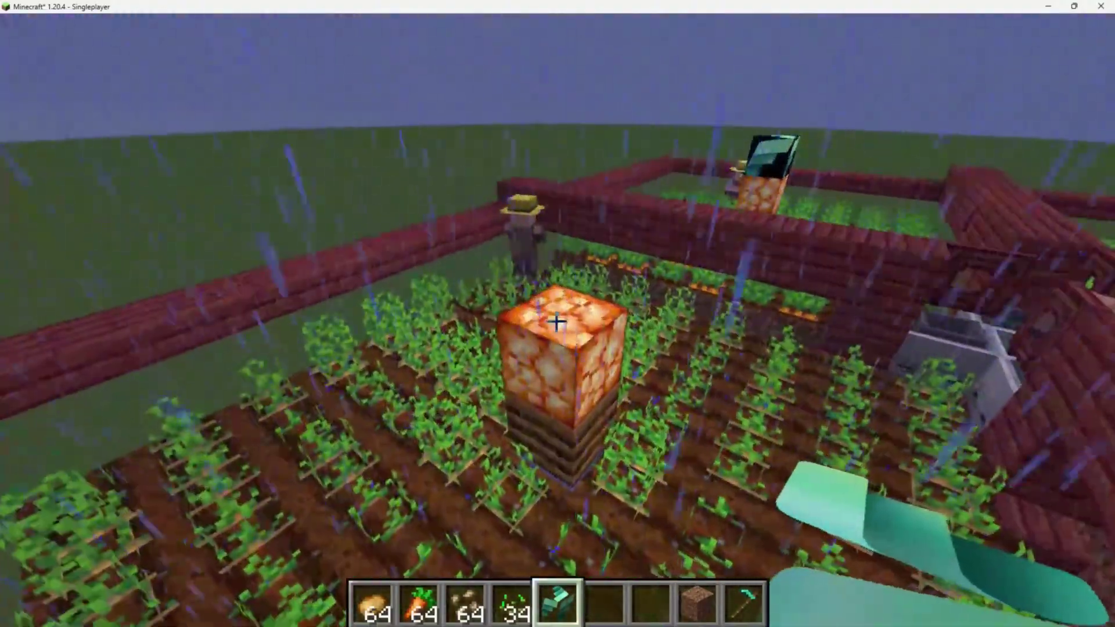
Step: Place relay blocks on the wheat and carrot fields' glowstone pillars and open one relay's configuration
{"action": "right_click", "coordinate": [556, 322]}
{"action": "key", "text": "s"}
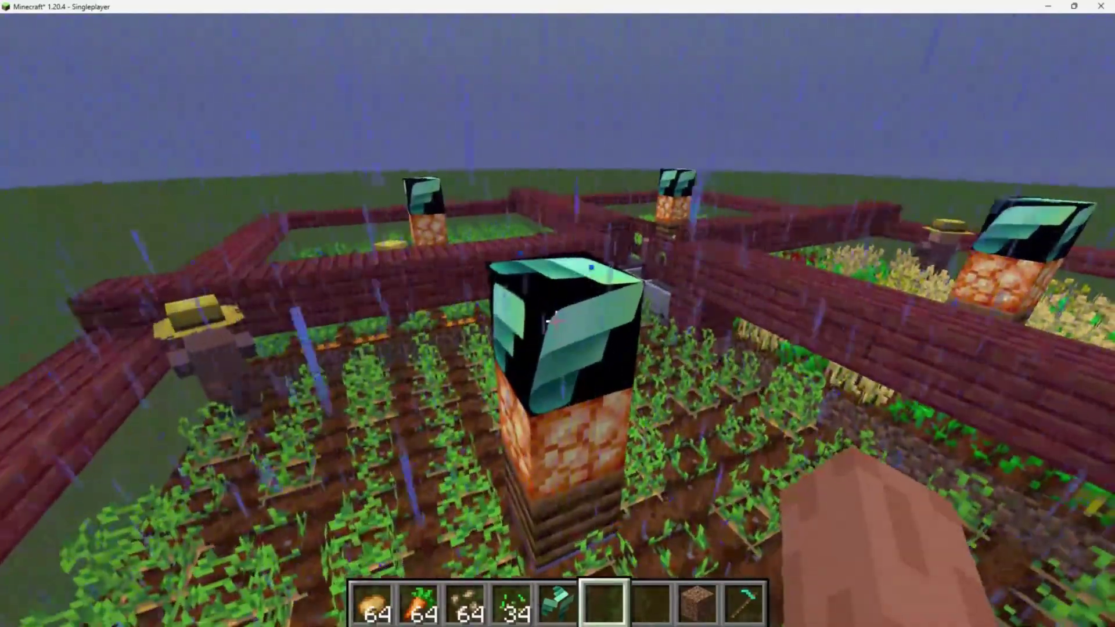
{"action": "right_click", "coordinate": [556, 322]}
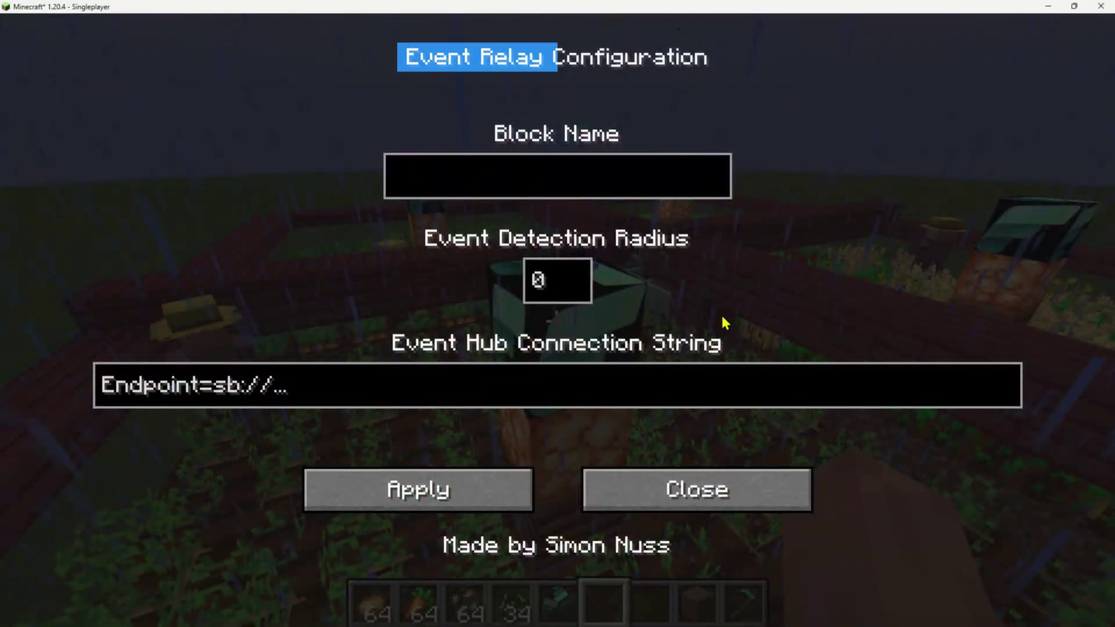
Step: Reopen the potato relay's settings, name it Potato with radius 5, and clear the connection string
{"action": "left_click_drag", "start_coordinate": [490, 133], "coordinate": [534, 152]}
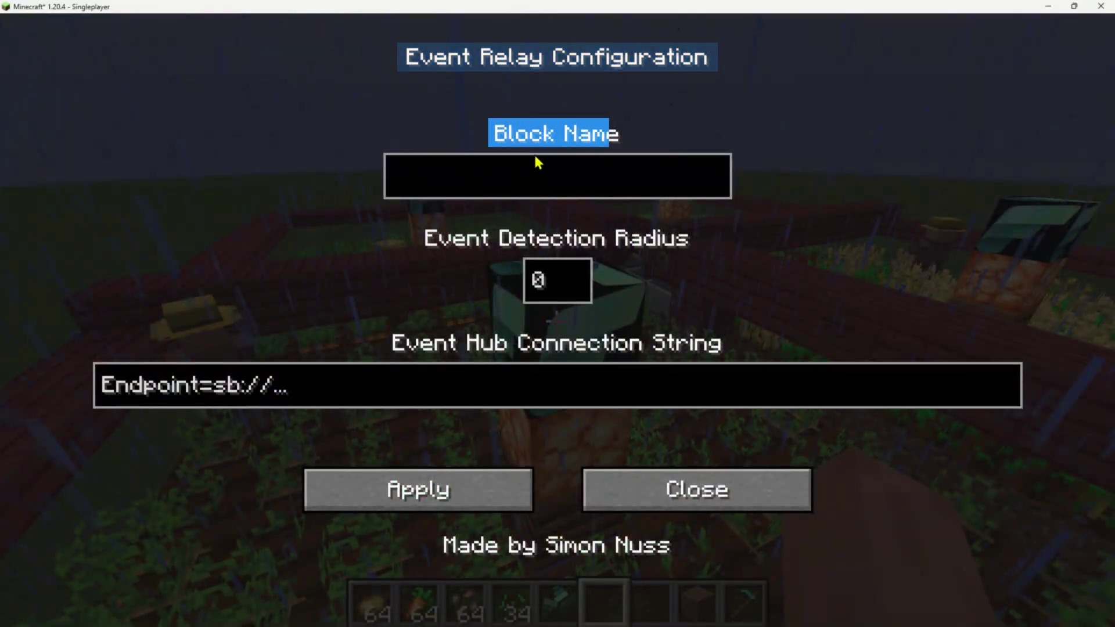
{"action": "key", "text": "Escape"}
{"action": "key", "text": "s"}
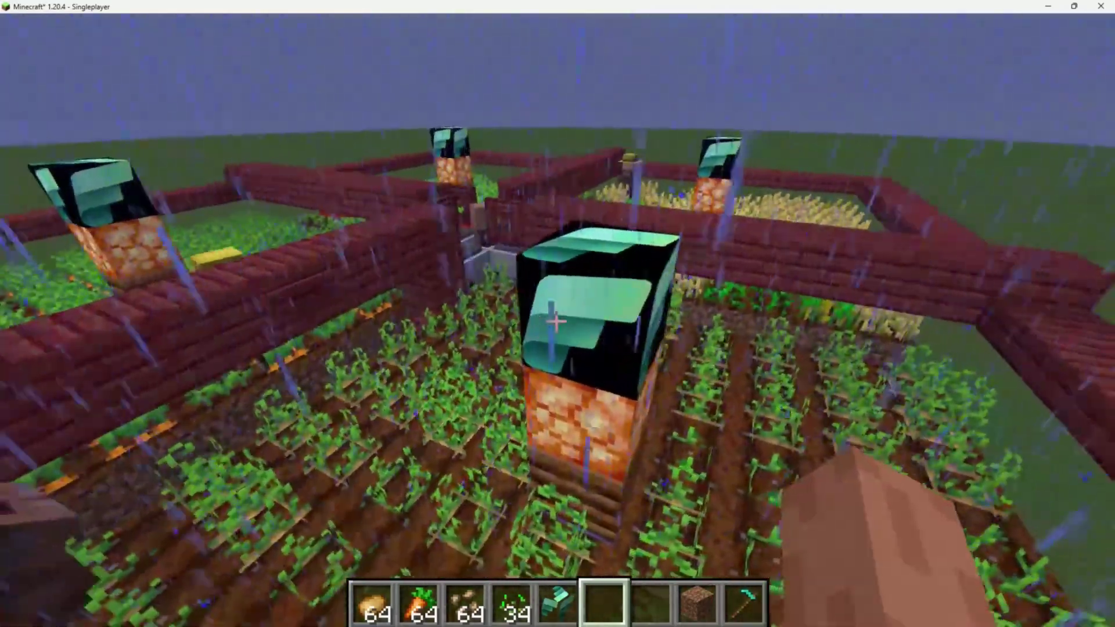
{"action": "right_click", "coordinate": [557, 323]}
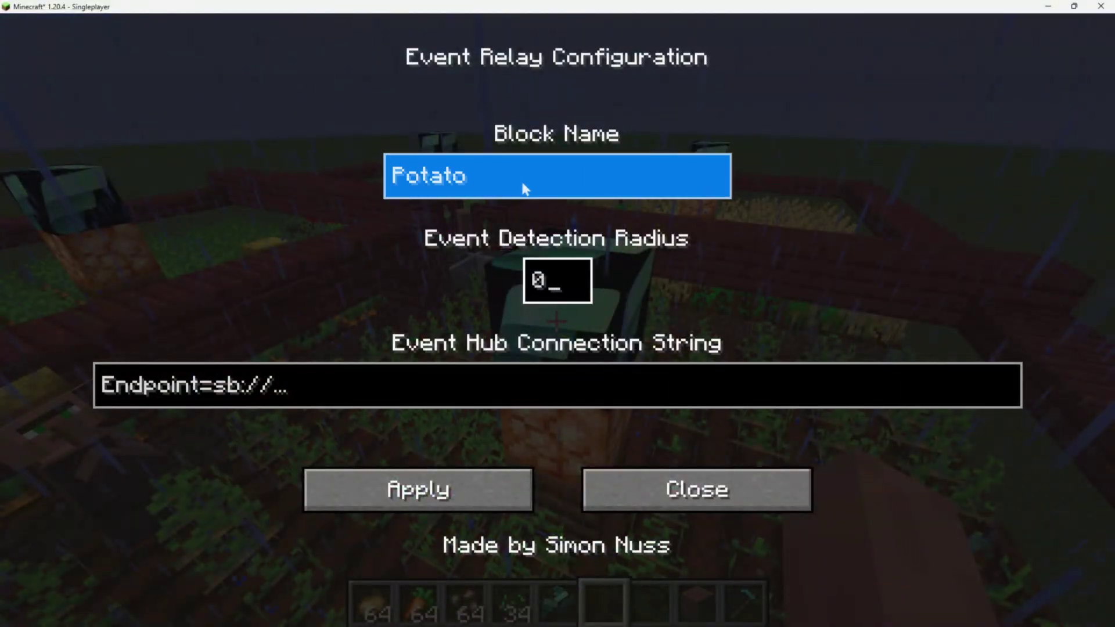
{"action": "key", "text": "shift+Down"}
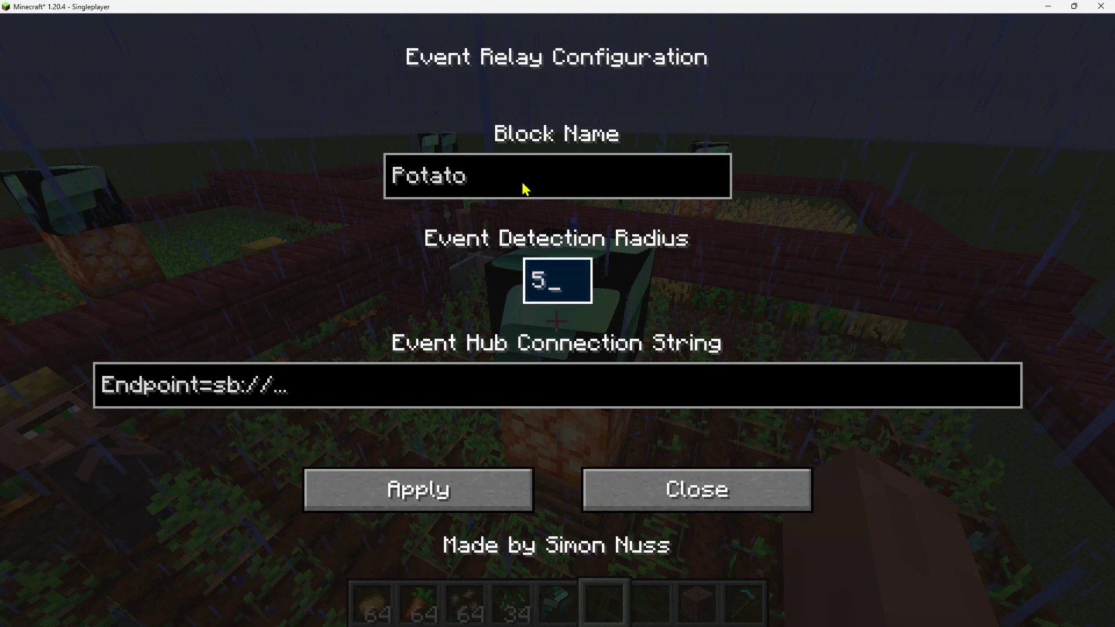
{"action": "left_click", "coordinate": [432, 393]}
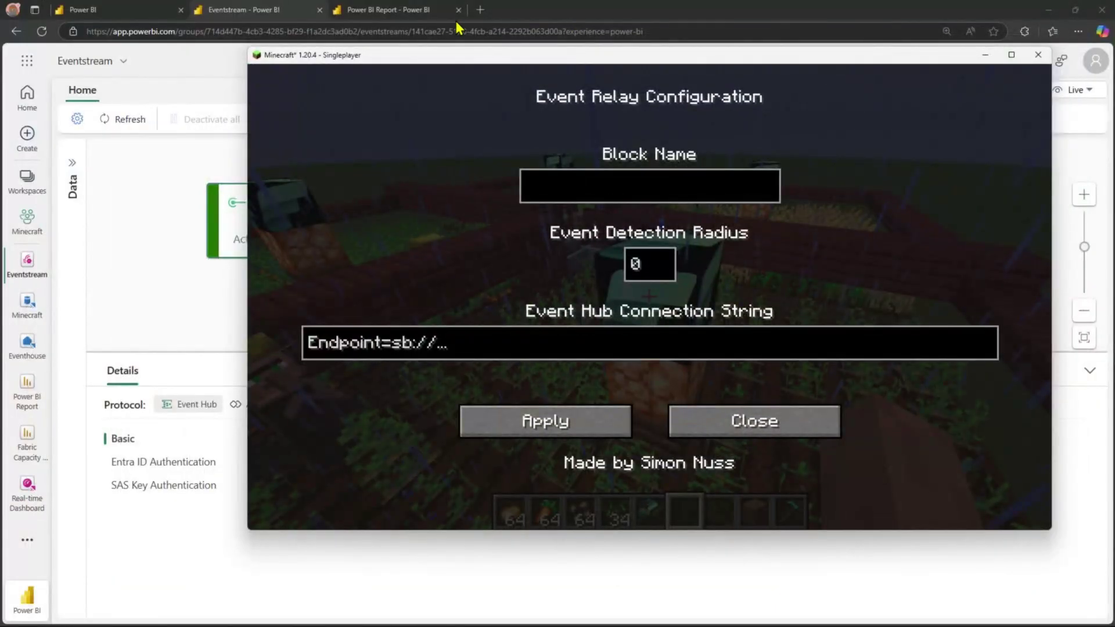
Step: In Eventstream, show the Custom-Endpoint's SAS Key Authentication details and copy the primary-key connection string
{"action": "left_click", "coordinate": [284, 10]}
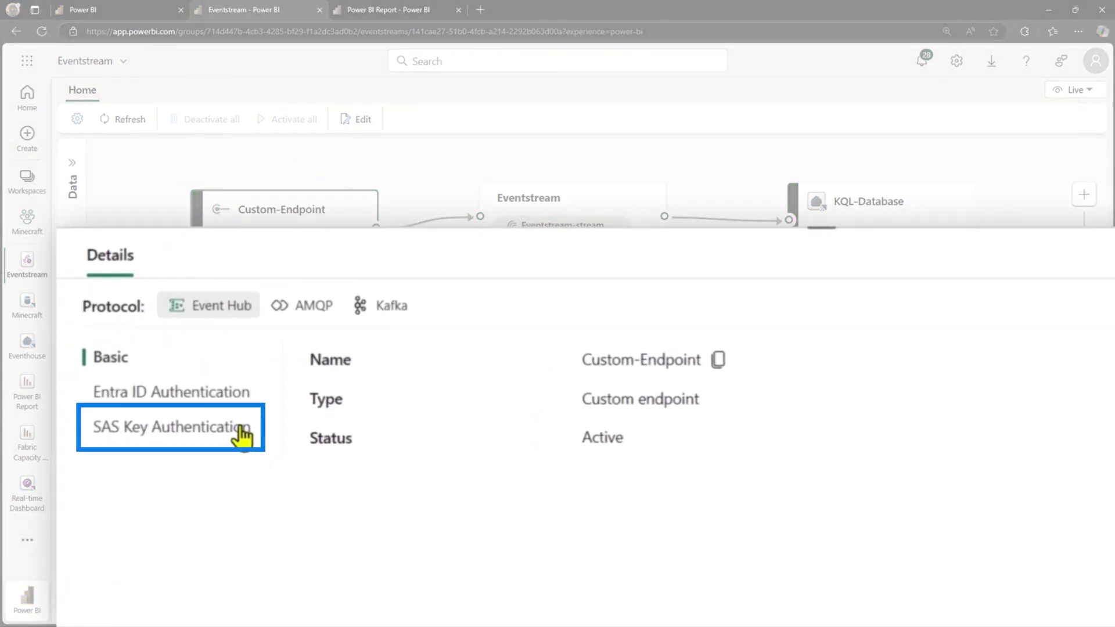
{"action": "left_click", "coordinate": [240, 428]}
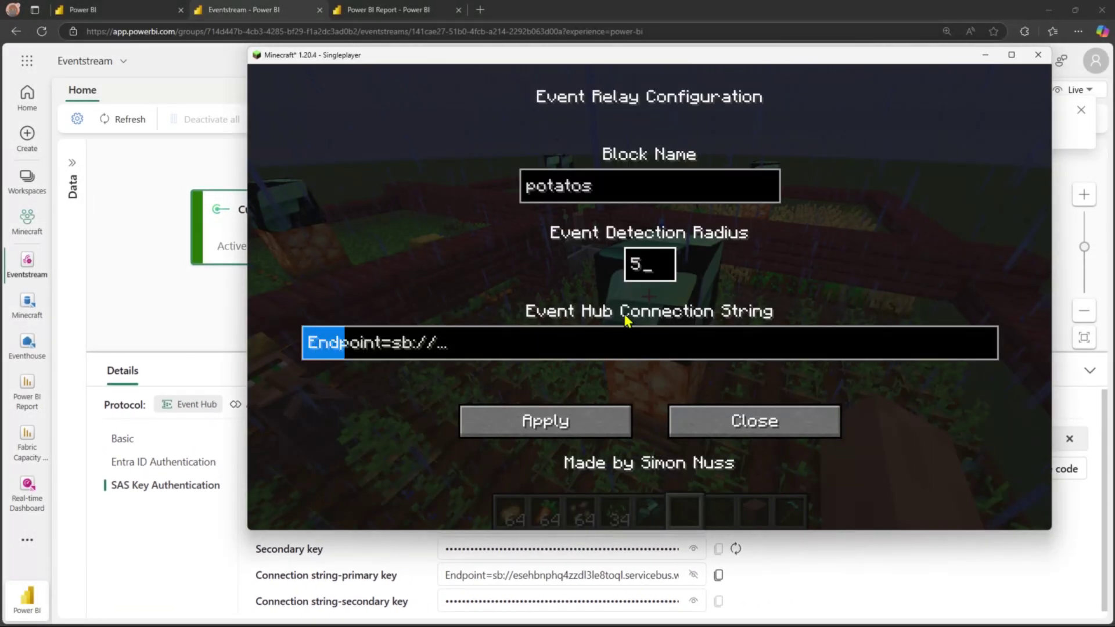
Step: Paste the Event Hub connection string into the potato relay and apply its settings
{"action": "left_click_drag", "start_coordinate": [308, 347], "coordinate": [599, 347]}
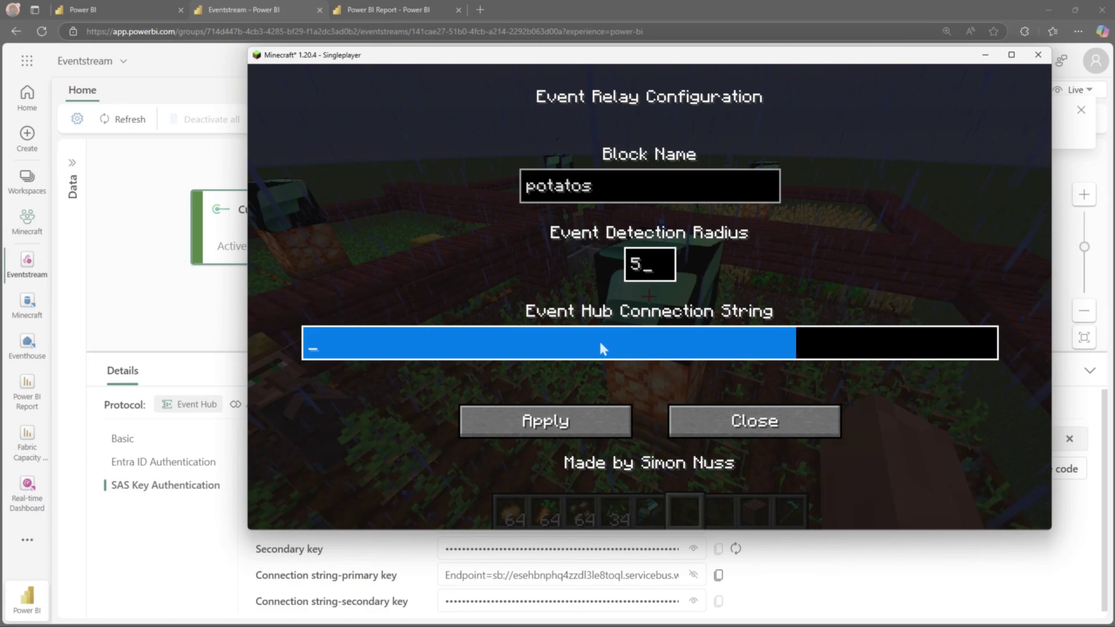
{"action": "key", "text": "ctrl+v"}
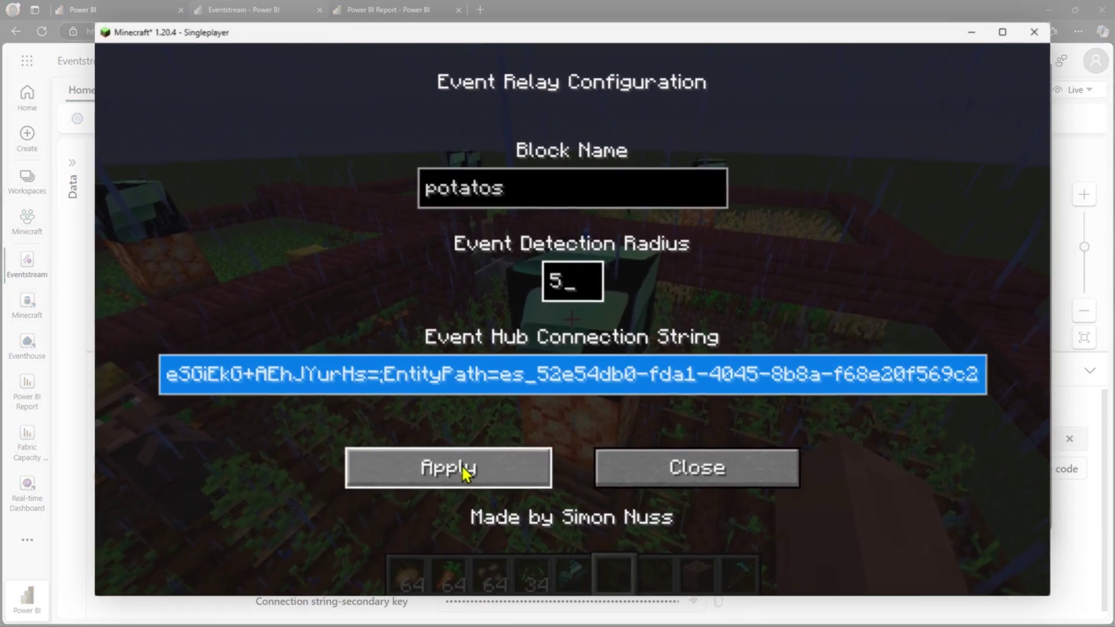
{"action": "left_click", "coordinate": [558, 421]}
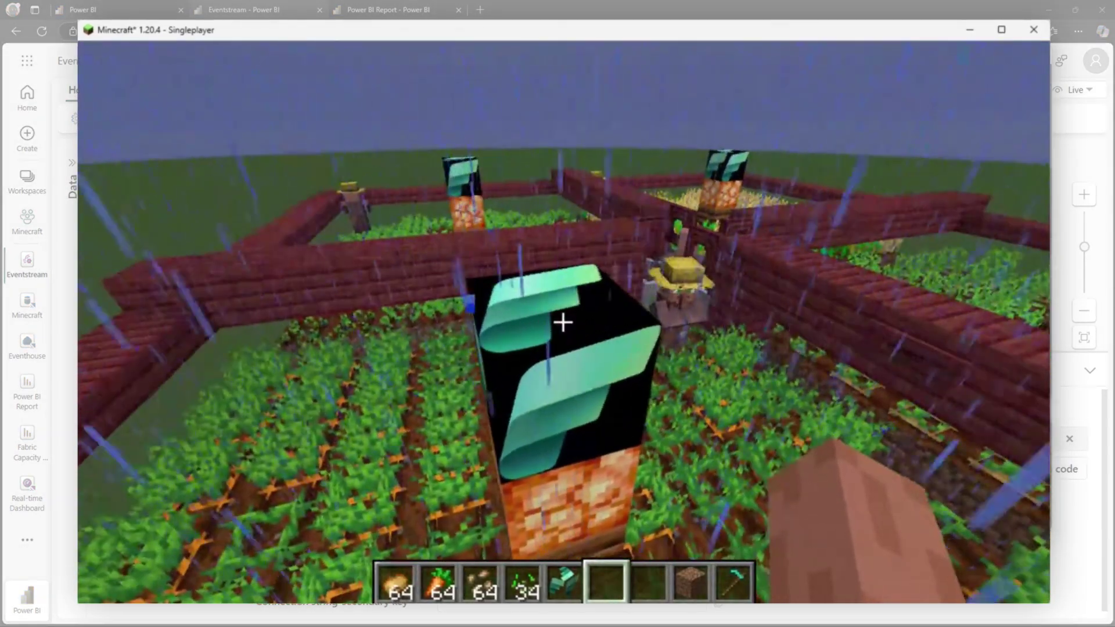
Step: Configure the carrot relay with detection radius 5 and the pasted connection string, then apply
{"action": "right_click", "coordinate": [562, 323]}
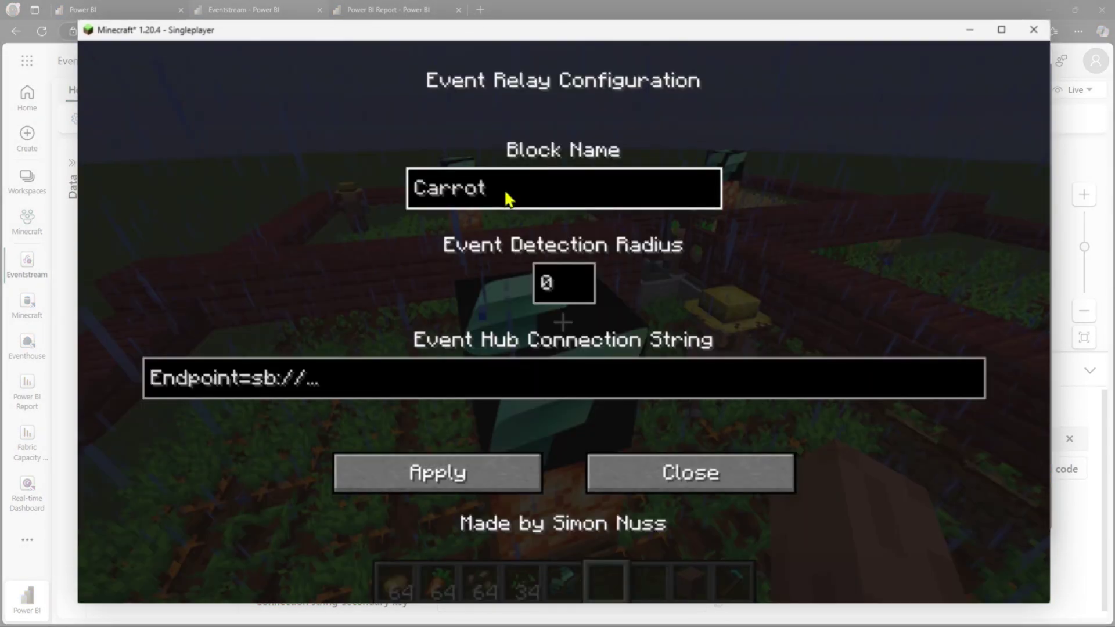
{"action": "type", "text": "s"}
{"action": "key", "text": "Tab"}
{"action": "key", "text": "BackSpace"}
{"action": "type", "text": "5"}
{"action": "left_click", "coordinate": [351, 381]}
{"action": "key", "text": "ctrl+v"}
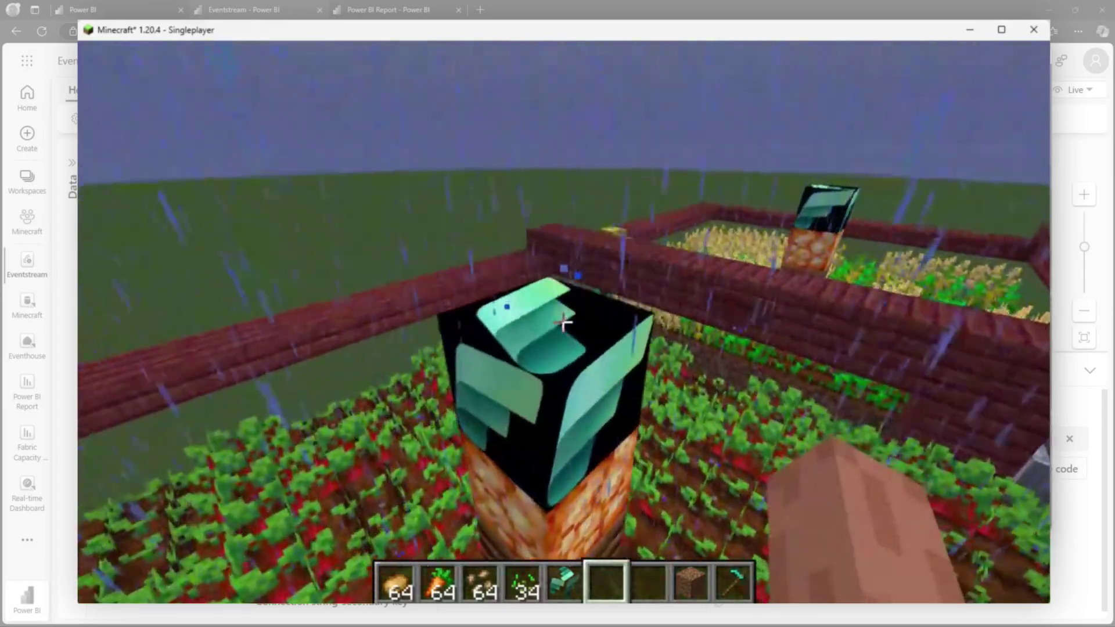
{"action": "right_click", "coordinate": [562, 321]}
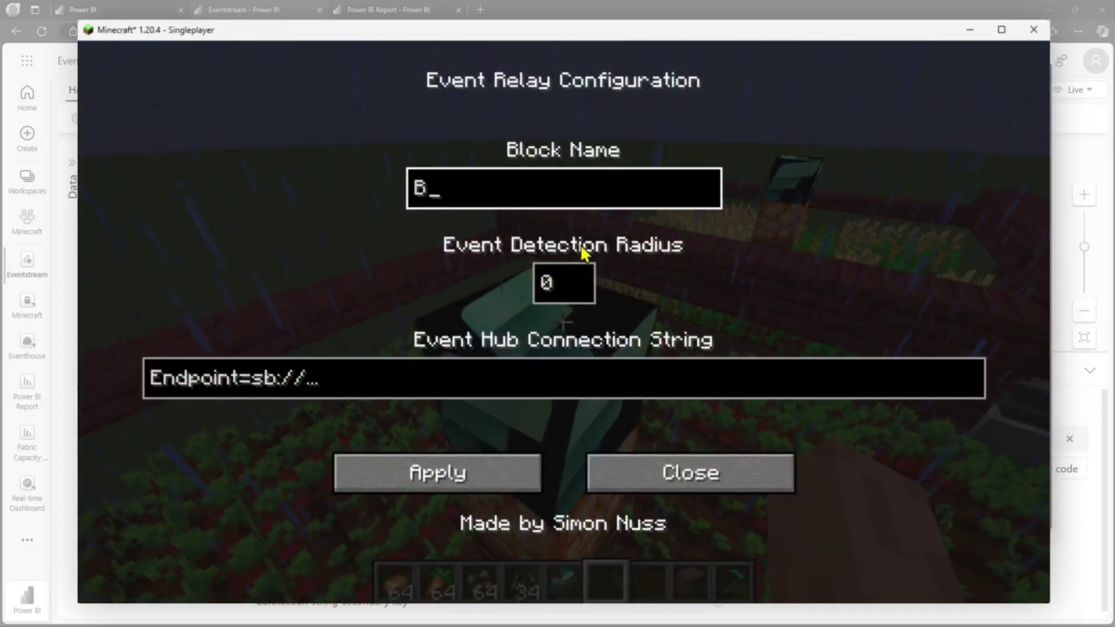
{"action": "left_click", "coordinate": [437, 473]}
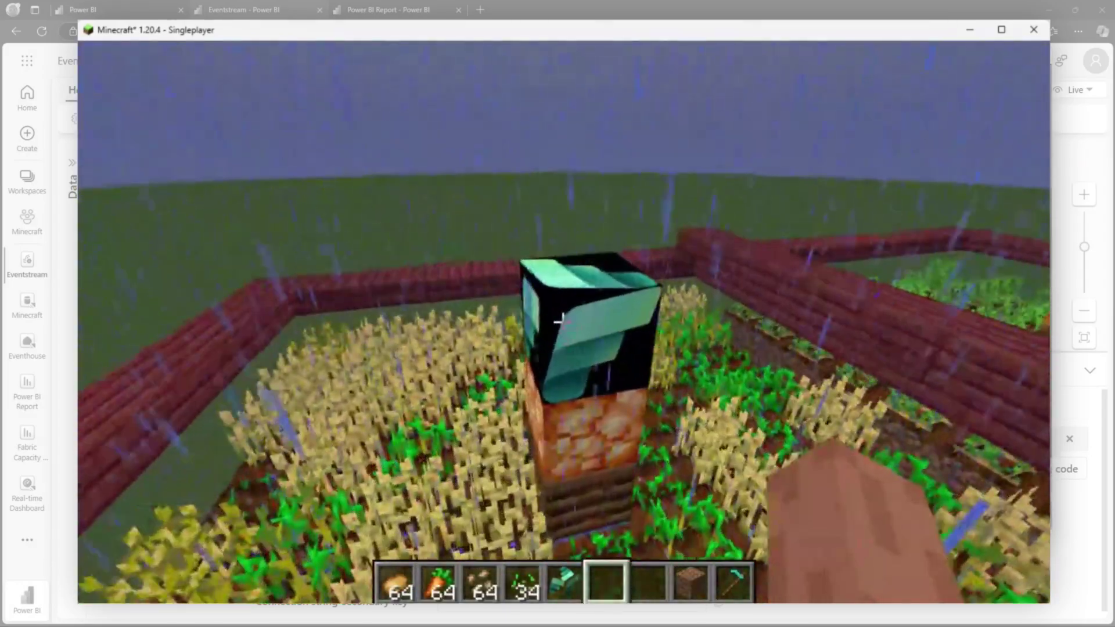
Step: Set a relay to watch Wheat with radius 5 and the Event Hub connection string, and apply
{"action": "right_click", "coordinate": [559, 321]}
{"action": "type", "text": "Wheat"}
{"action": "key", "text": "Tab"}
{"action": "type", "text": "5"}
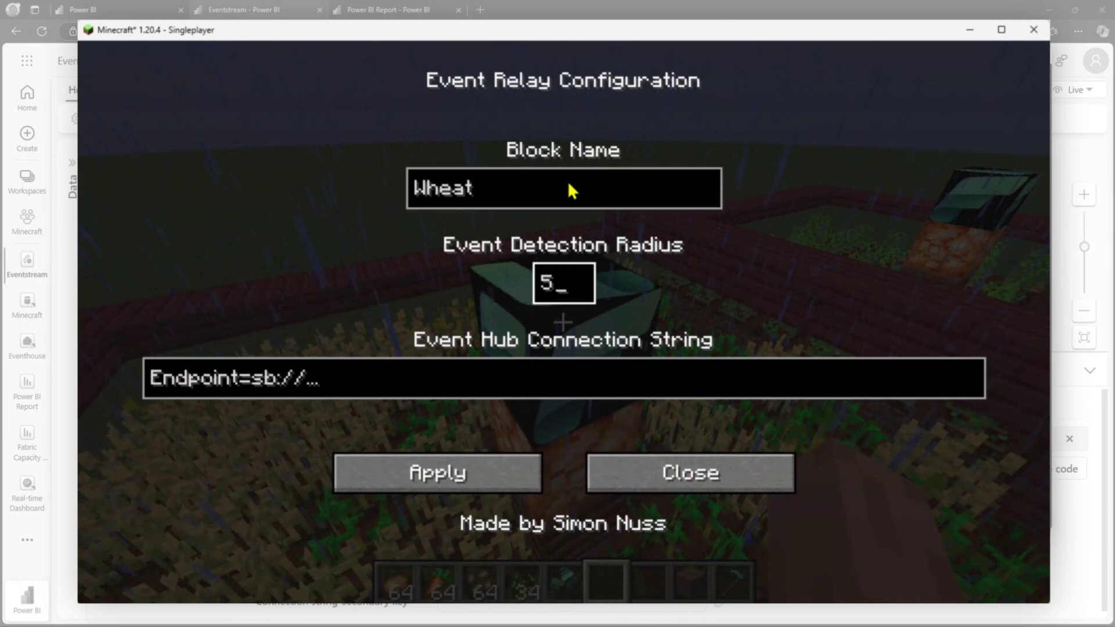
{"action": "key", "text": "Tab"}
{"action": "key", "text": "ctrl+a"}
{"action": "key", "text": "BackSpace"}
{"action": "key", "text": "ctrl+v"}
{"action": "left_click", "coordinate": [437, 487]}
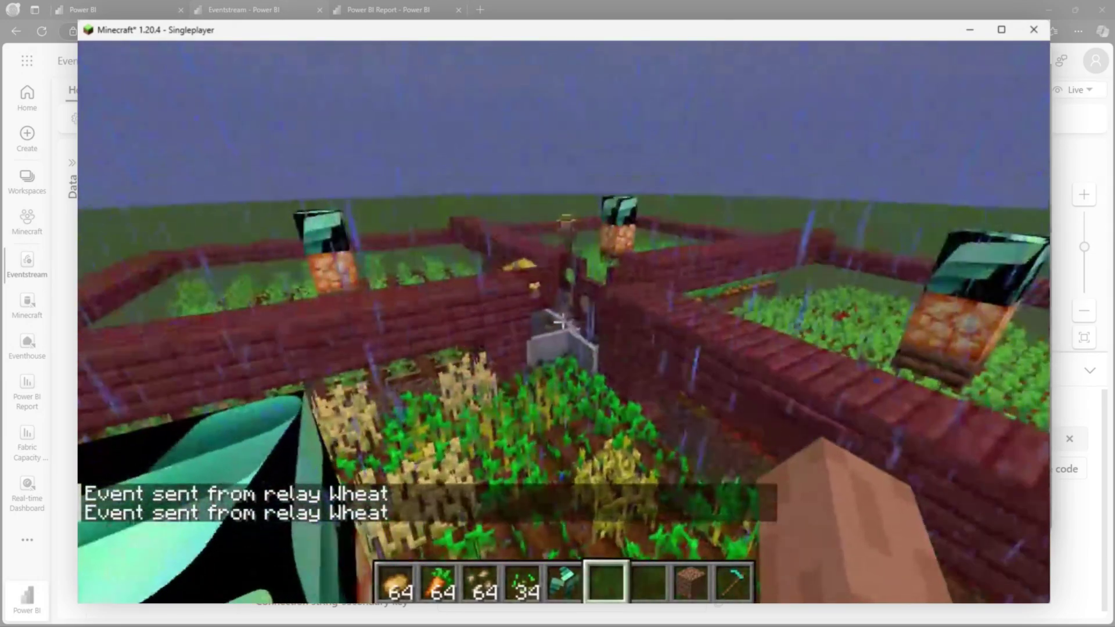
{"action": "key", "text": "Escape"}
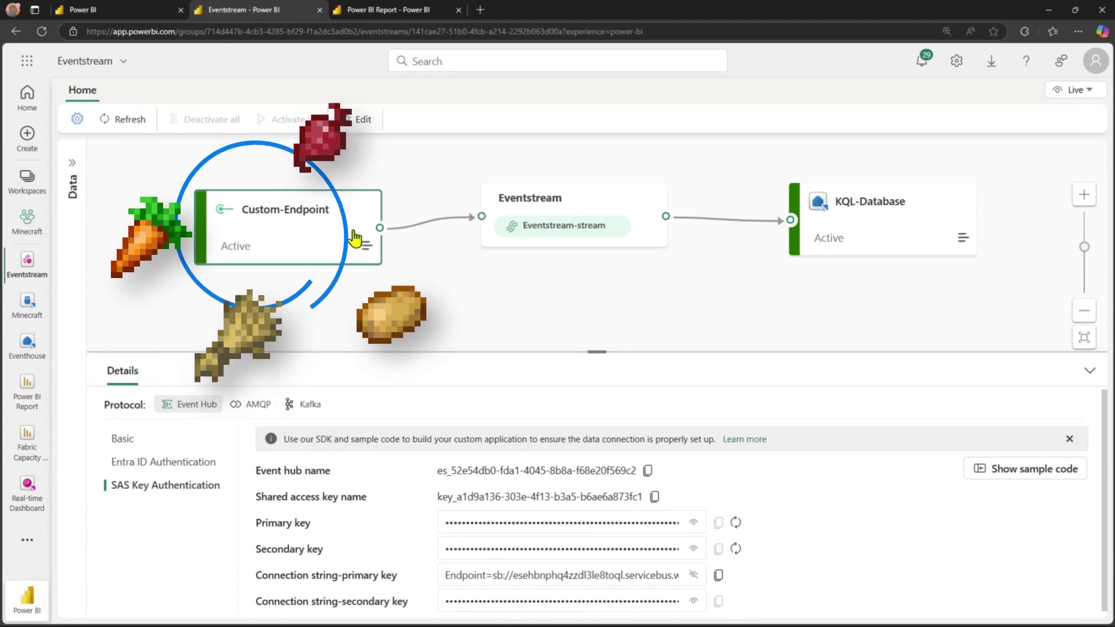
Step: Bring up the FARMER PERFORMANCE Power BI report showing incoming crop data
{"action": "left_click", "coordinate": [387, 17]}
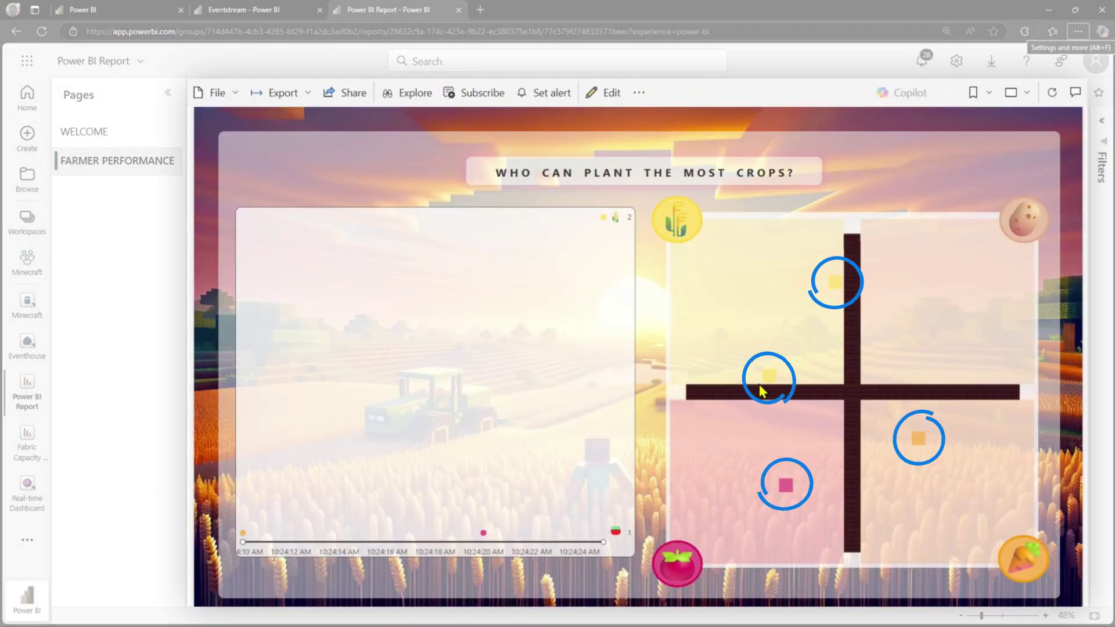
Step: Speed up crop growth by running /tick rate 200 in Minecraft chat
{"action": "key", "text": "alt+Tab"}
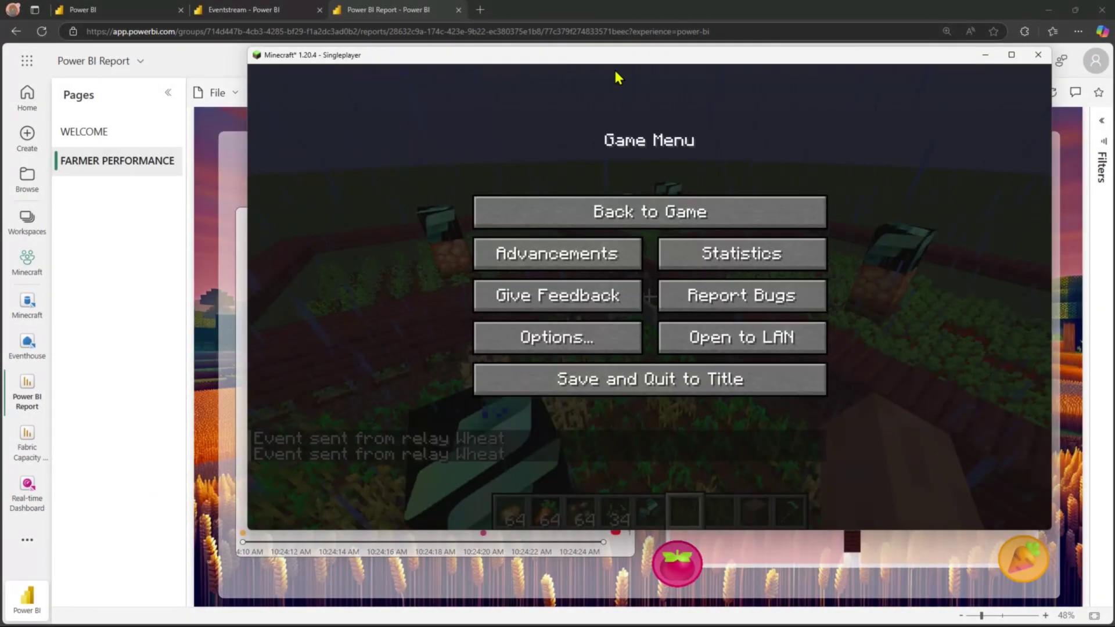
{"action": "key", "text": "Escape"}
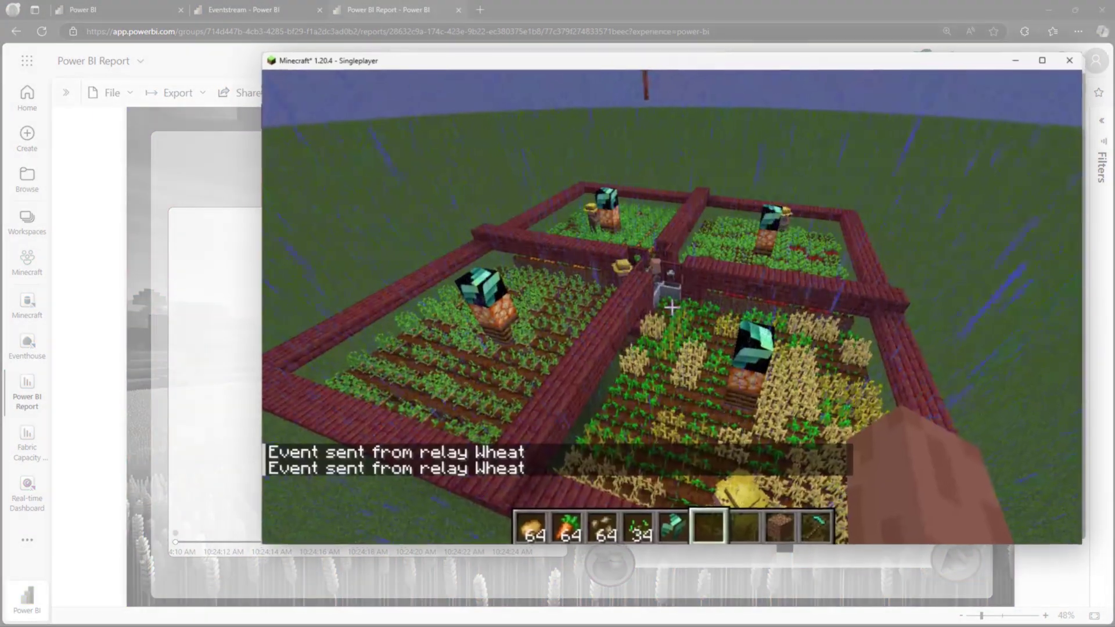
{"action": "type", "text": "/tick rate 200"}
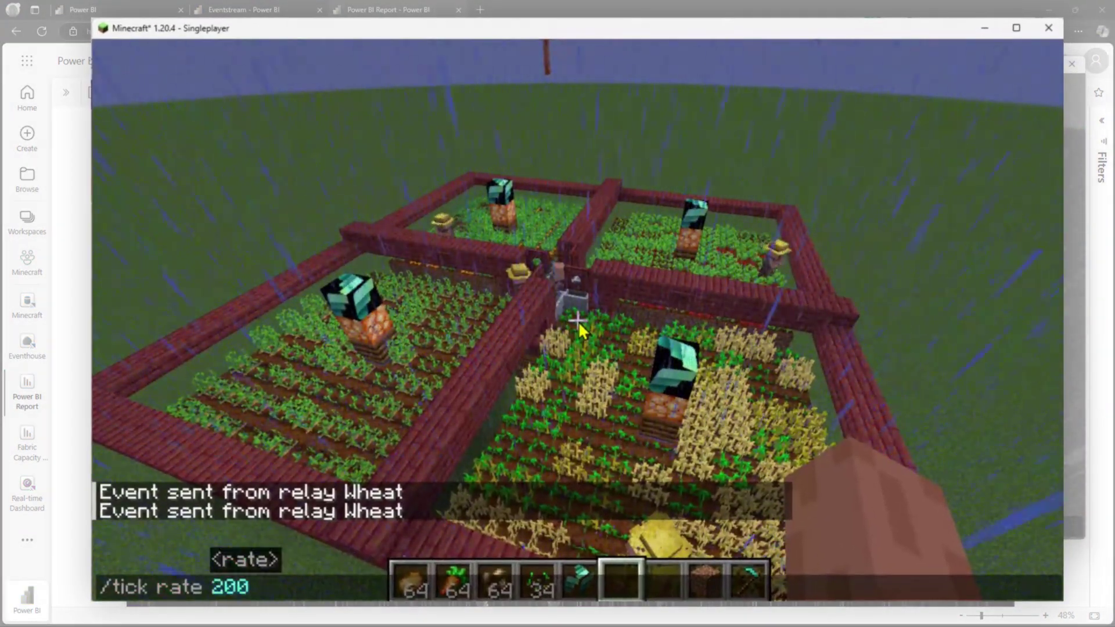
{"action": "key", "text": "Return"}
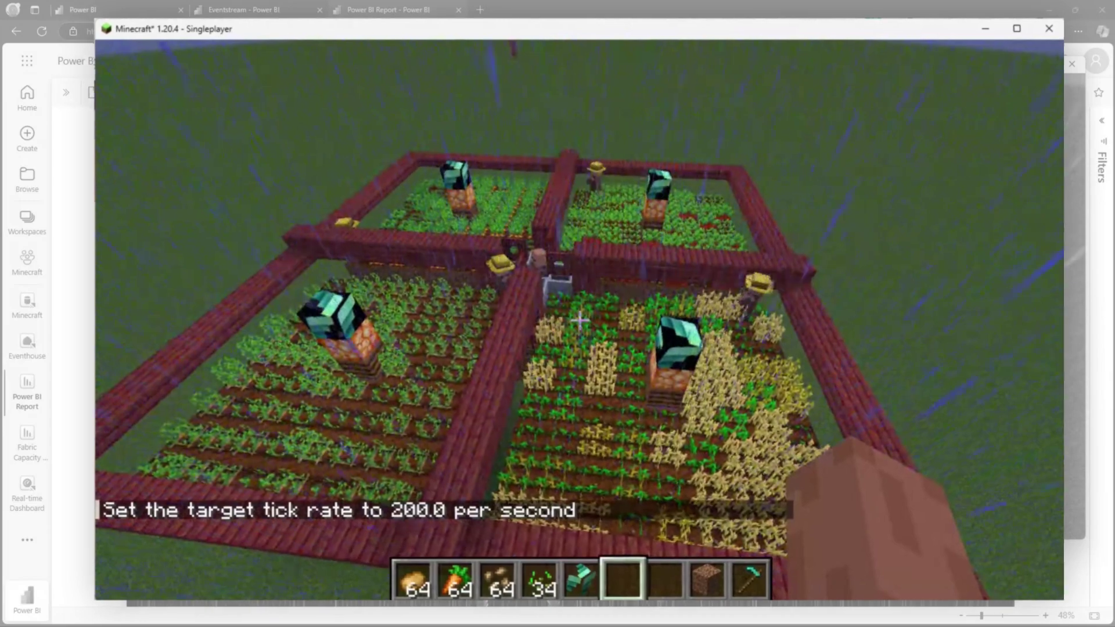
Step: Snap the Minecraft window beside the Power BI report and position it to watch the chart refresh
{"action": "key", "text": "super+Right"}
{"action": "key", "text": "Escape"}
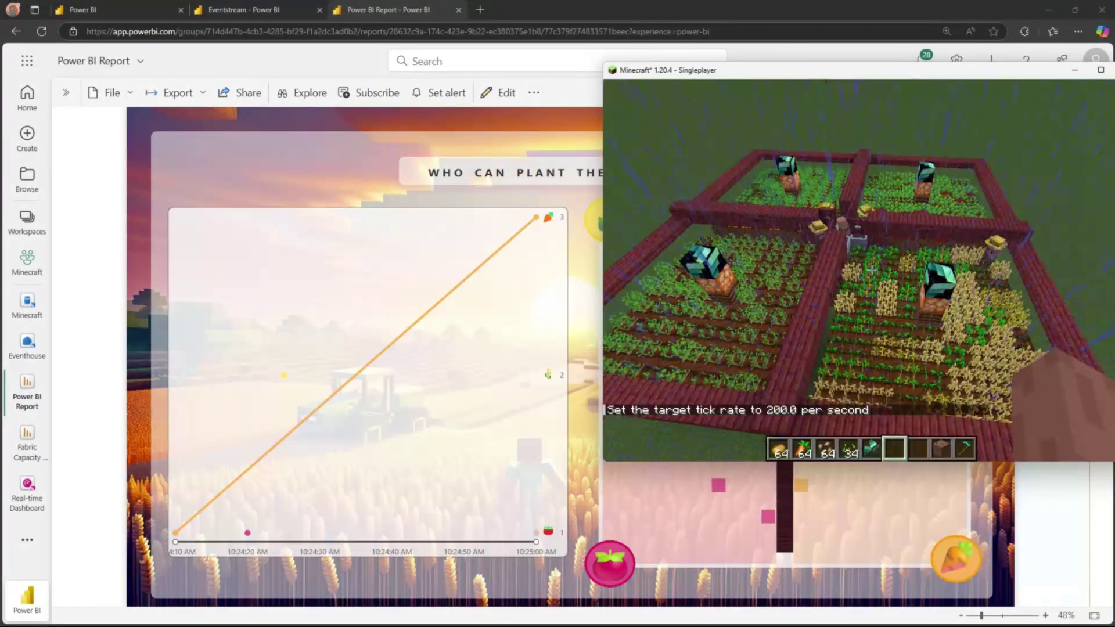
{"action": "key", "text": "Escape"}
{"action": "left_click_drag", "start_coordinate": [895, 70], "coordinate": [864, 87]}
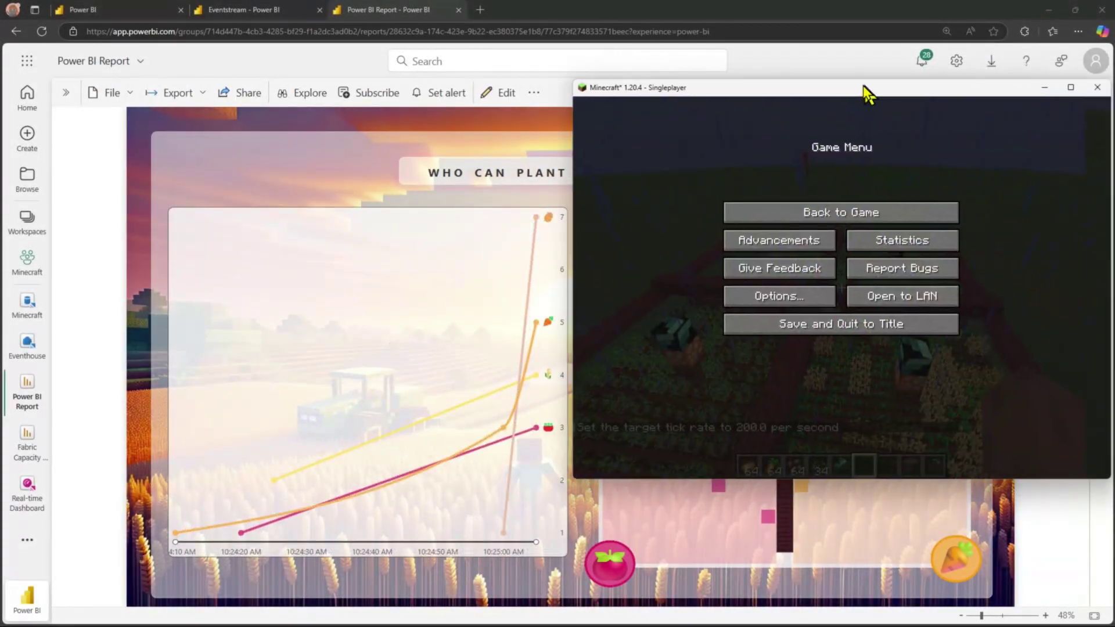
{"action": "key", "text": "Escape"}
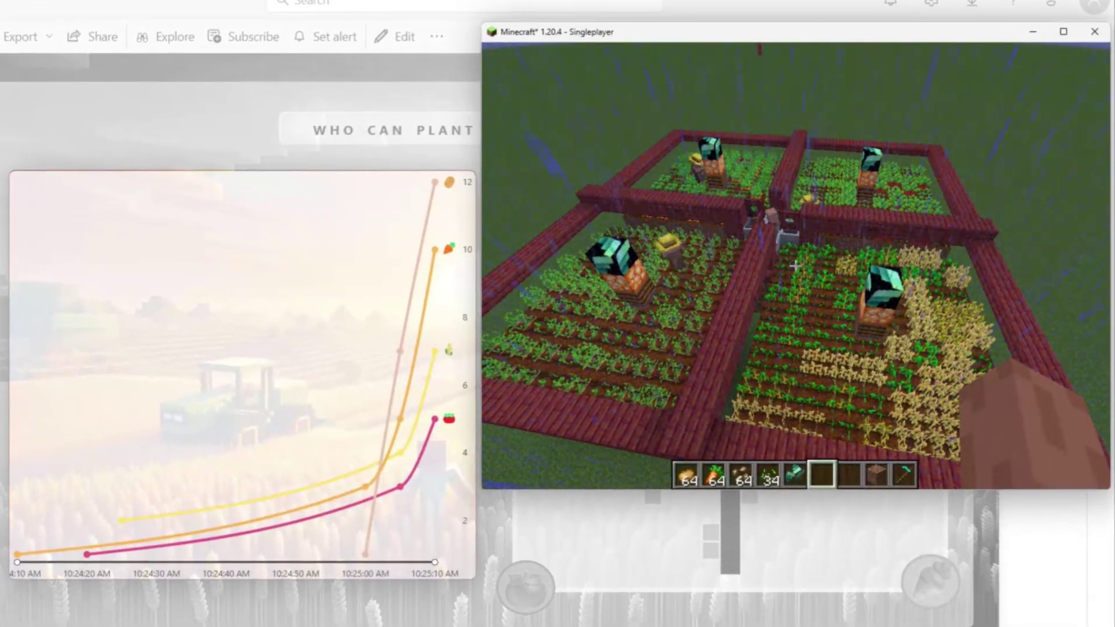
{"action": "key", "text": "t"}
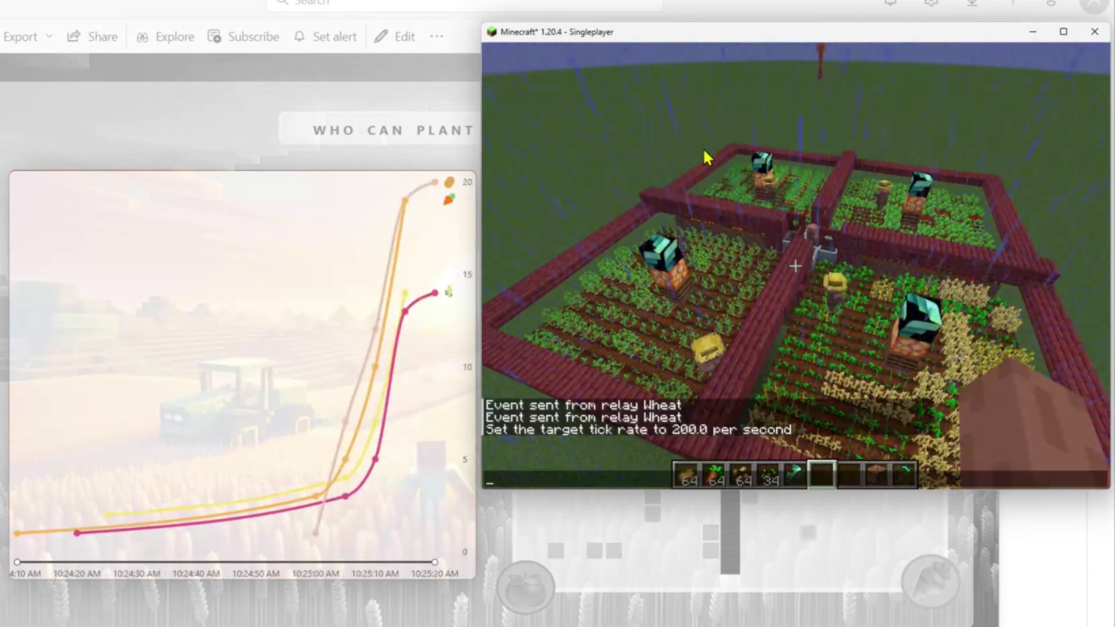
{"action": "left_click_drag", "start_coordinate": [637, 32], "coordinate": [638, 124]}
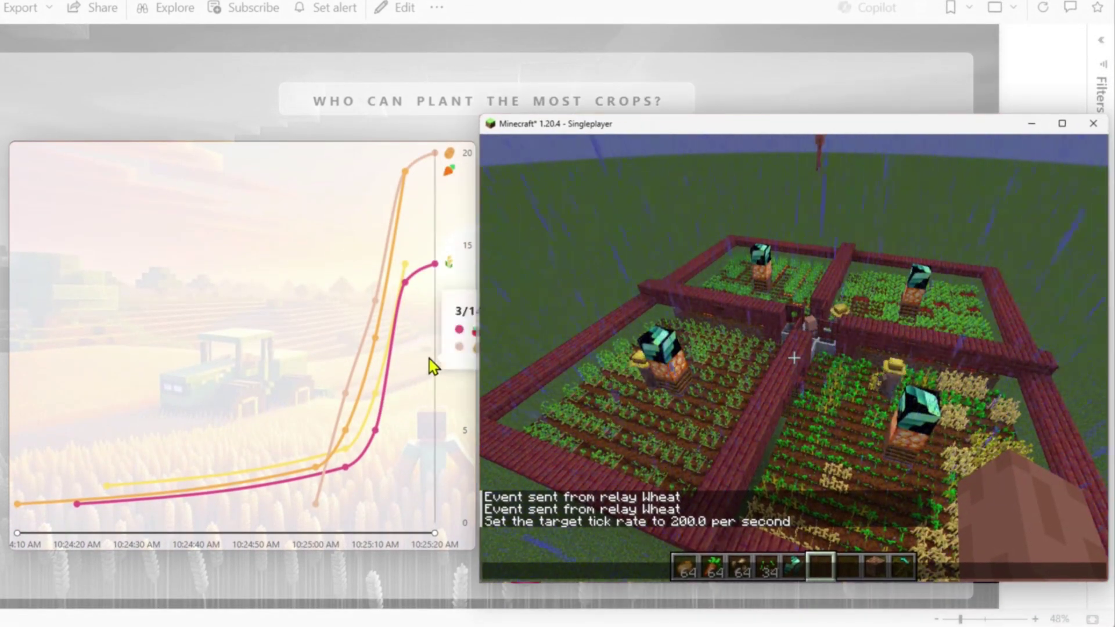
{"action": "mouse_move", "coordinate": [462, 153]}
{"action": "left_mouse_down"}
{"action": "mouse_move", "coordinate": [427, 163]}
{"action": "mouse_move", "coordinate": [469, 178]}
{"action": "left_mouse_up"}
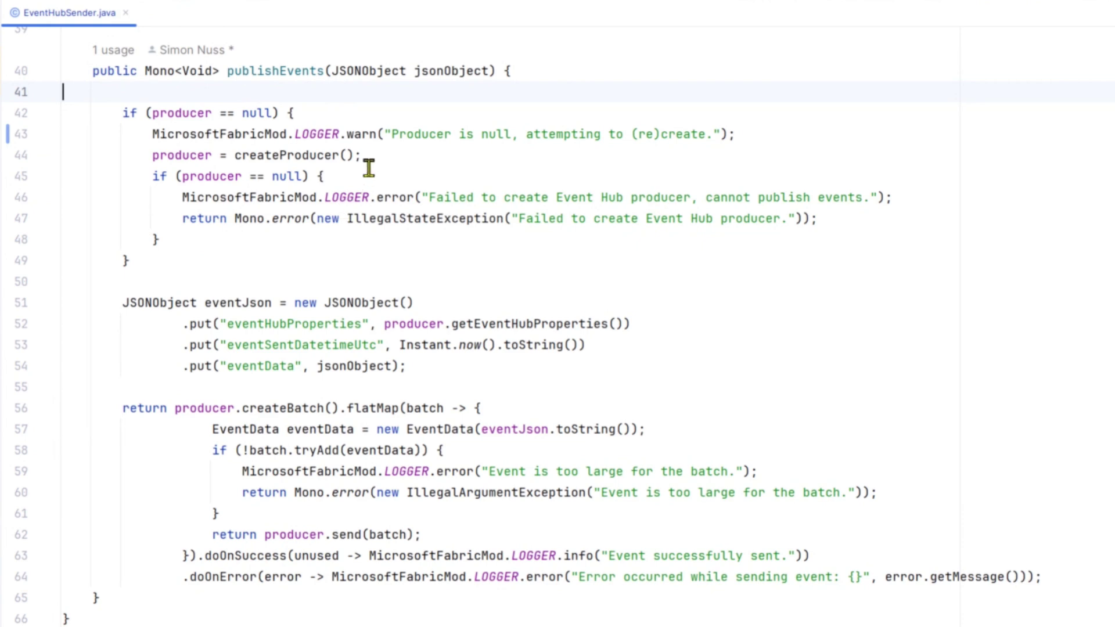
{"action": "double_click", "coordinate": [466, 70]}
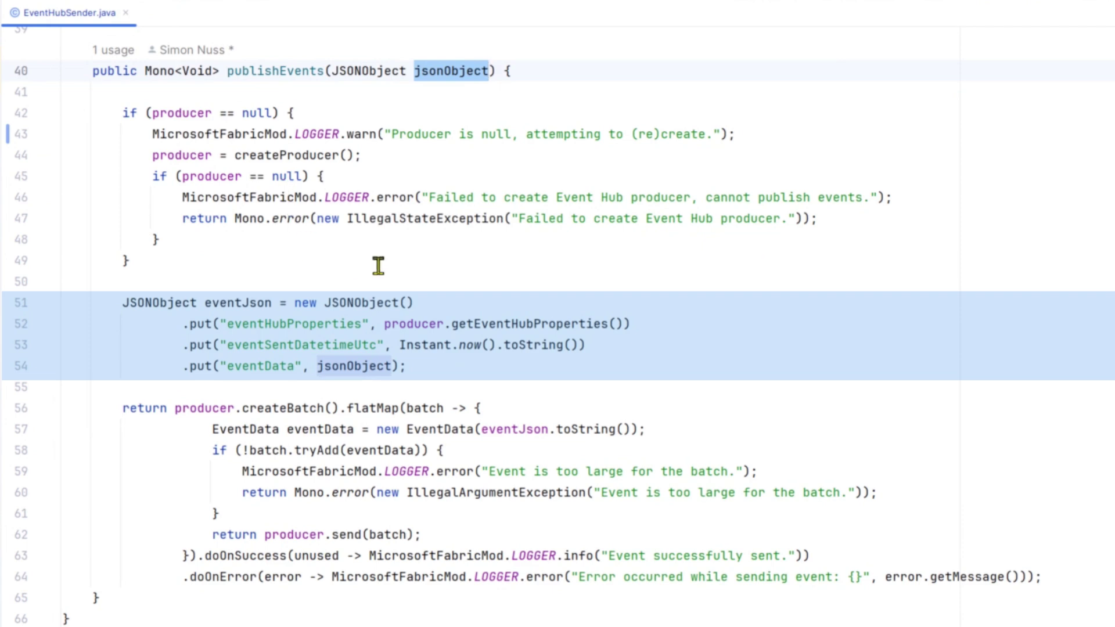
{"action": "left_click", "coordinate": [360, 367]}
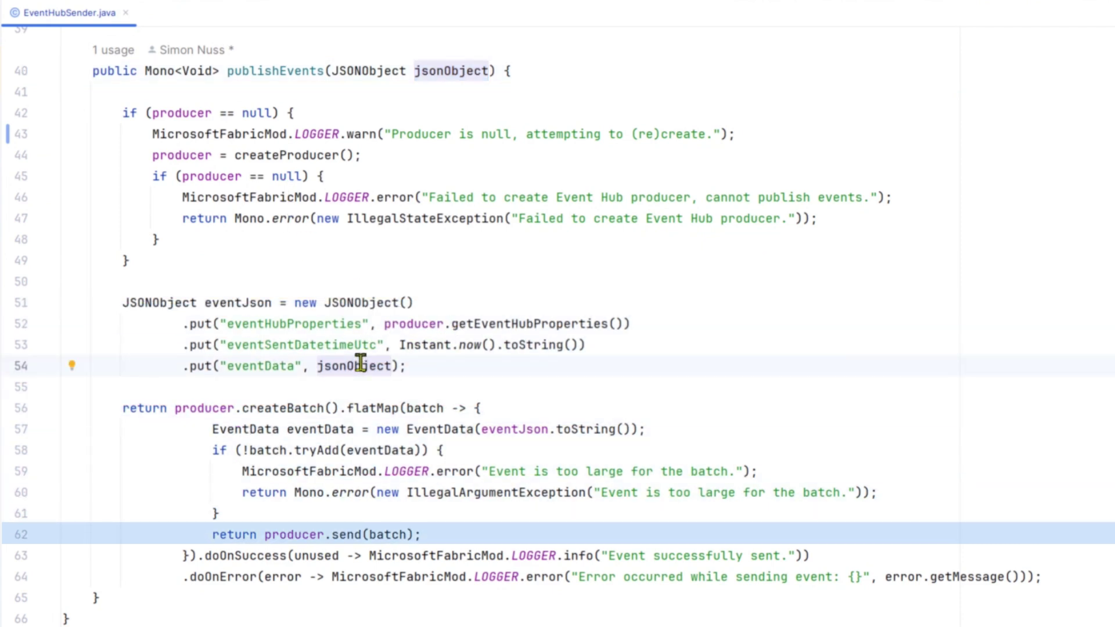
{"action": "double_click", "coordinate": [353, 533]}
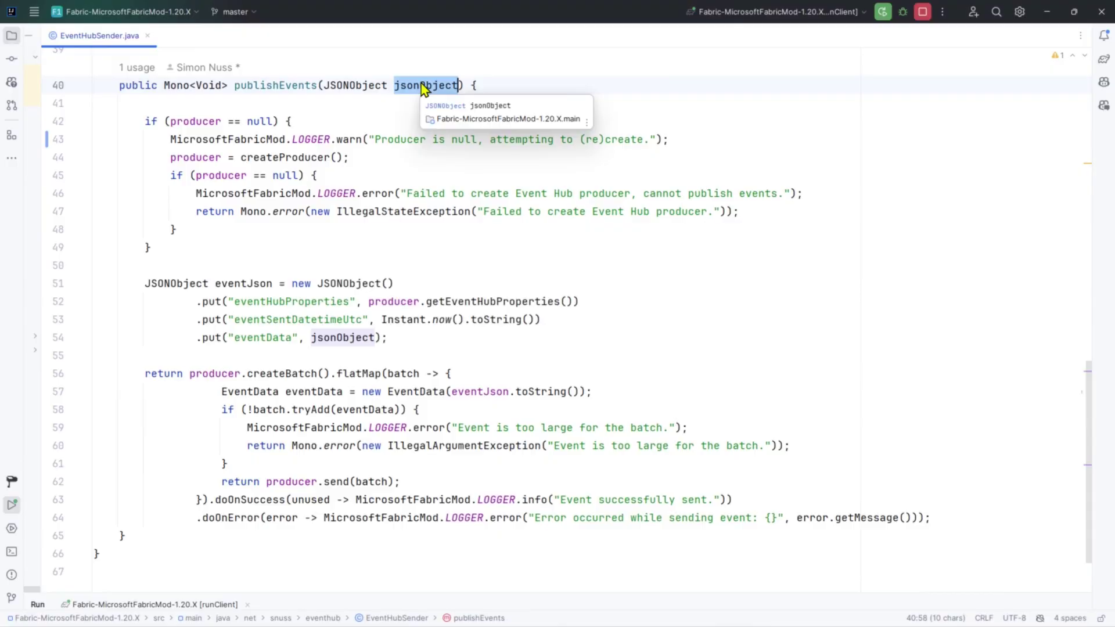
{"action": "left_click", "coordinate": [385, 249]}
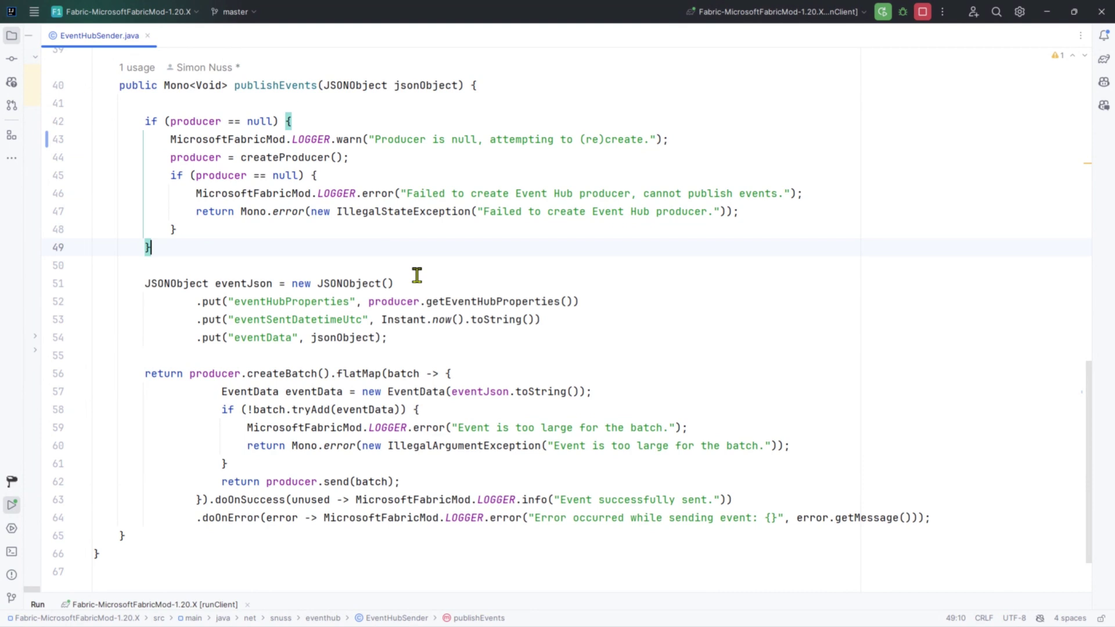
{"action": "left_click", "coordinate": [453, 519]}
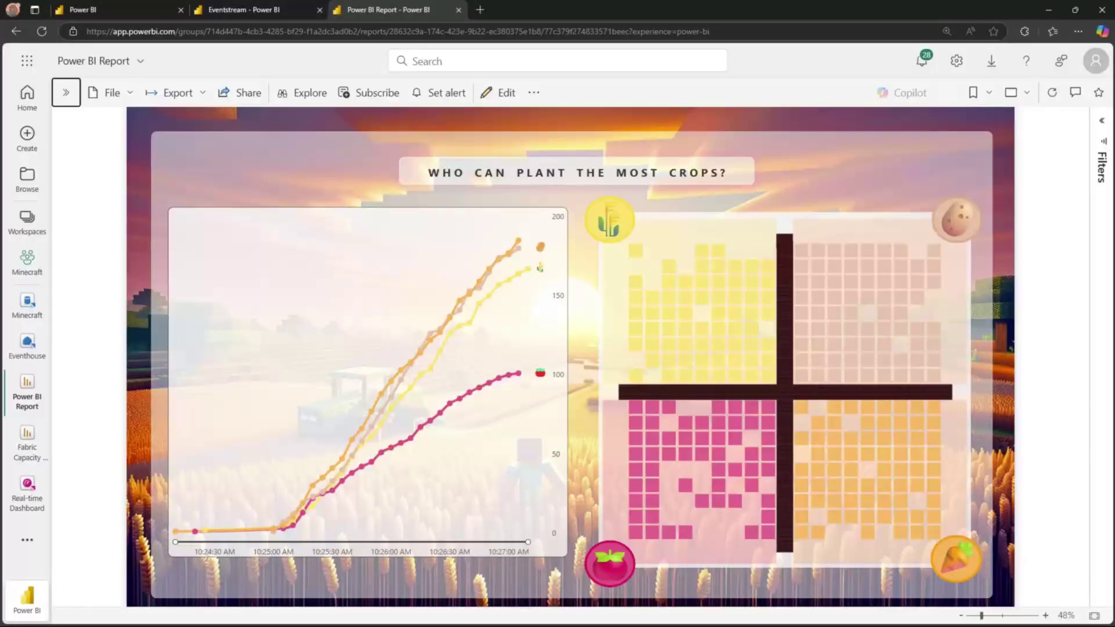
Step: Open the Minecraft workspace, close the Workspaces list, collapse the task flow panel and enlarge the item list
{"action": "left_click", "coordinate": [121, 15]}
{"action": "left_click", "coordinate": [360, 141]}
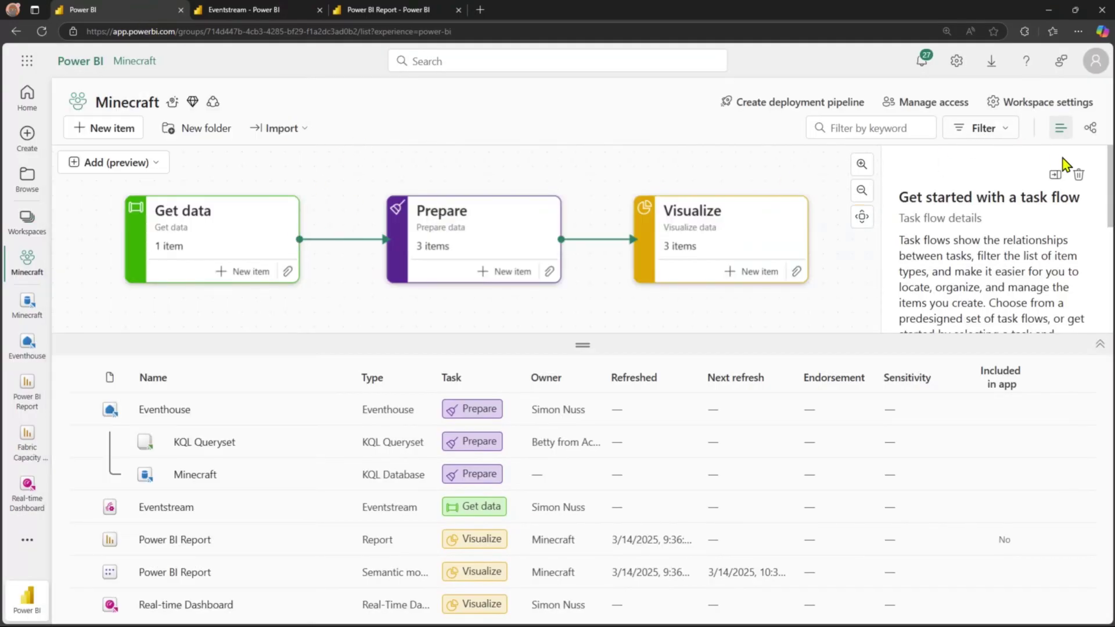
{"action": "left_click", "coordinate": [1055, 174]}
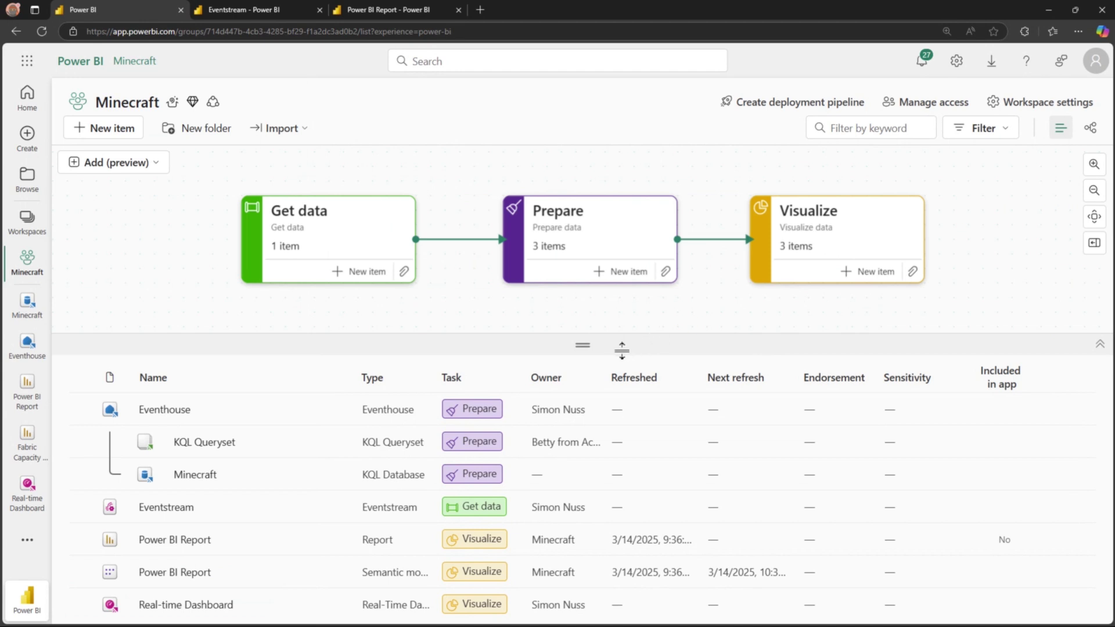
{"action": "left_click_drag", "start_coordinate": [622, 351], "coordinate": [622, 328]}
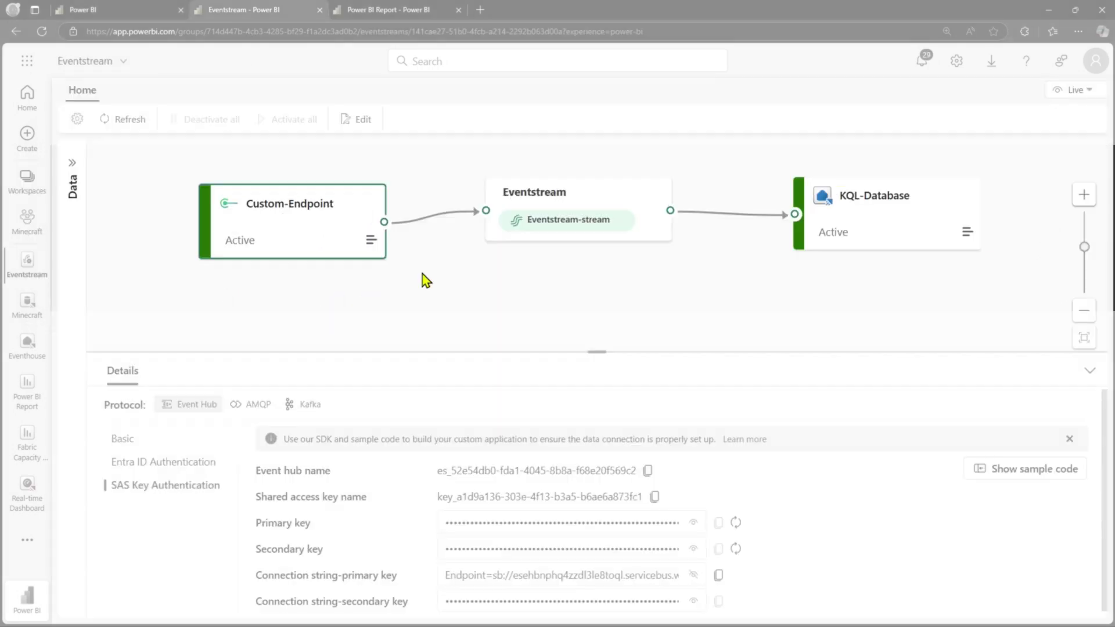
{"action": "left_click_drag", "start_coordinate": [342, 233], "coordinate": [343, 214]}
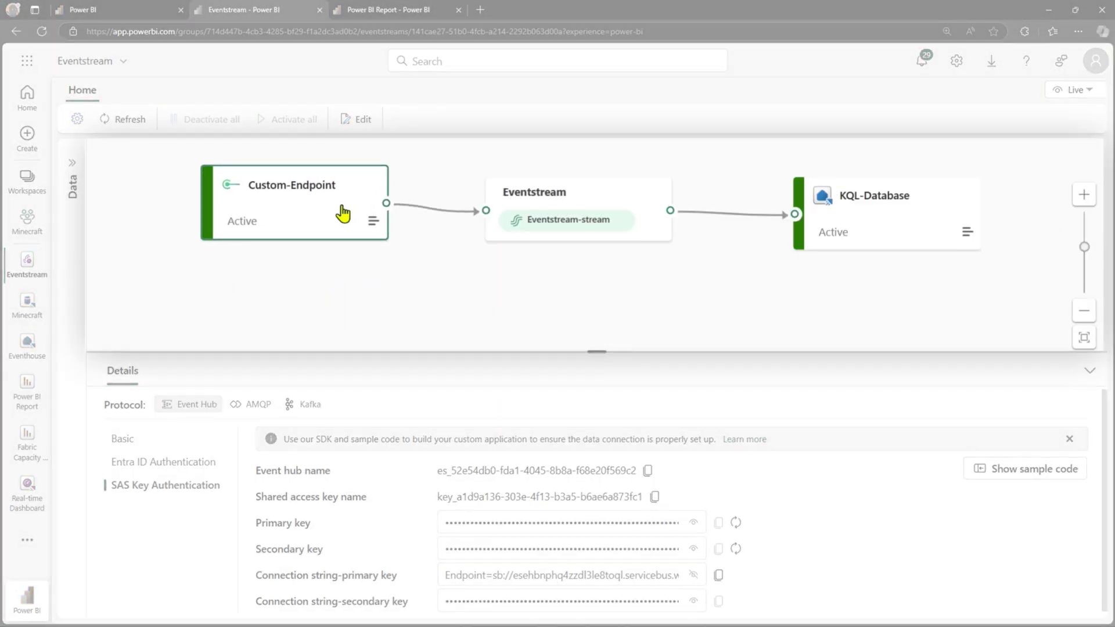
Step: Rearrange the Eventstream nodes and review the Custom-Endpoint and KQL-Database details
{"action": "left_click_drag", "start_coordinate": [298, 205], "coordinate": [338, 218]}
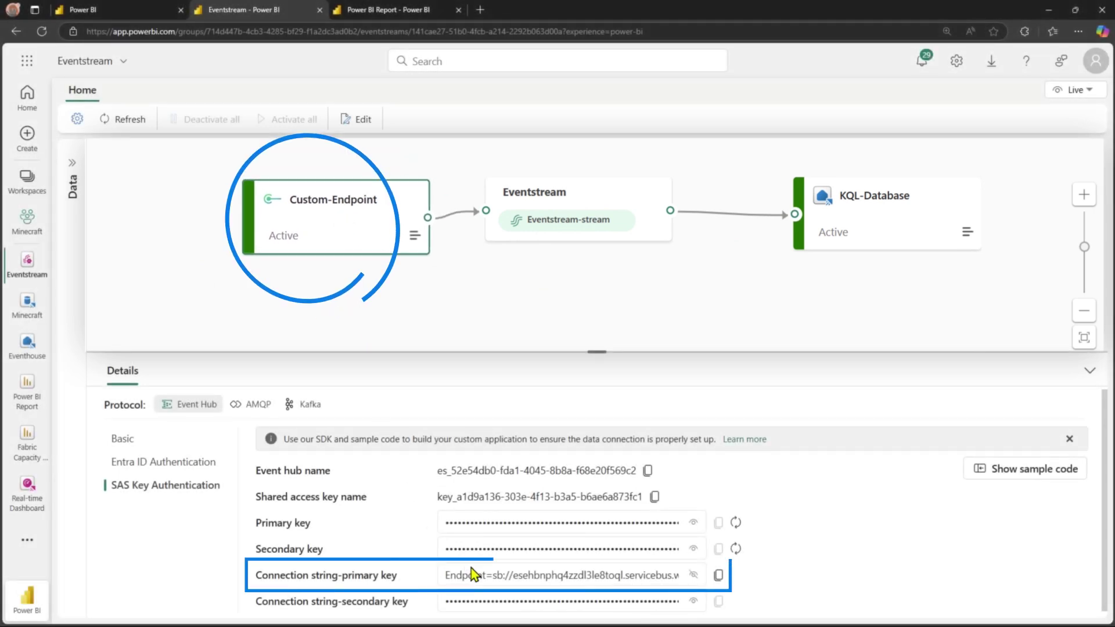
{"action": "left_click_drag", "start_coordinate": [497, 578], "coordinate": [574, 573]}
{"action": "left_click", "coordinate": [555, 579]}
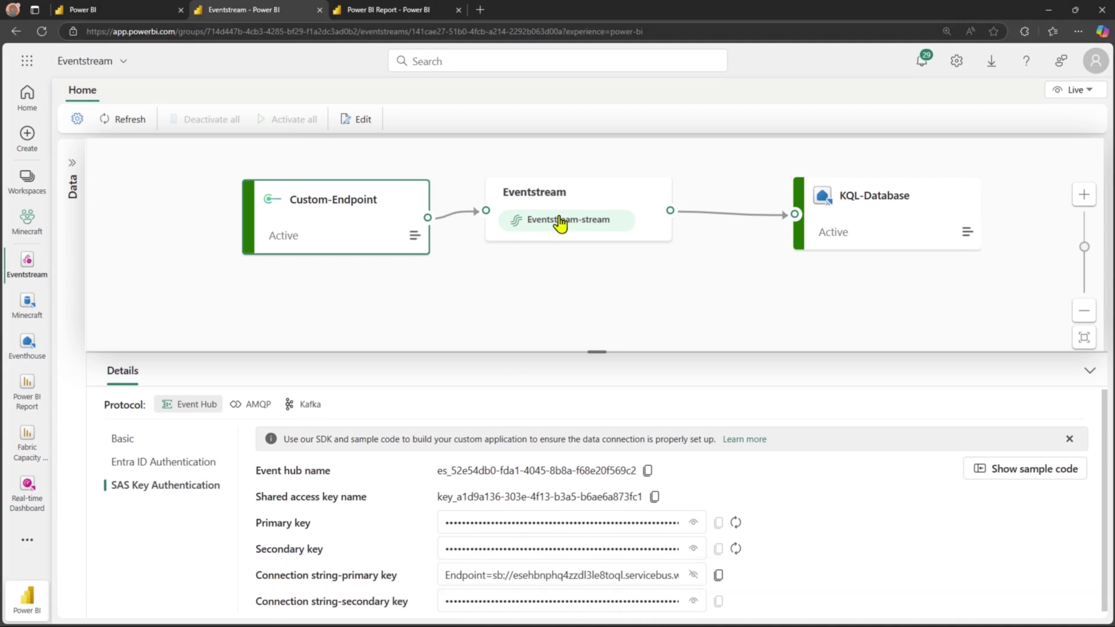
{"action": "left_click", "coordinate": [844, 200]}
{"action": "left_click_drag", "start_coordinate": [844, 200], "coordinate": [856, 196]}
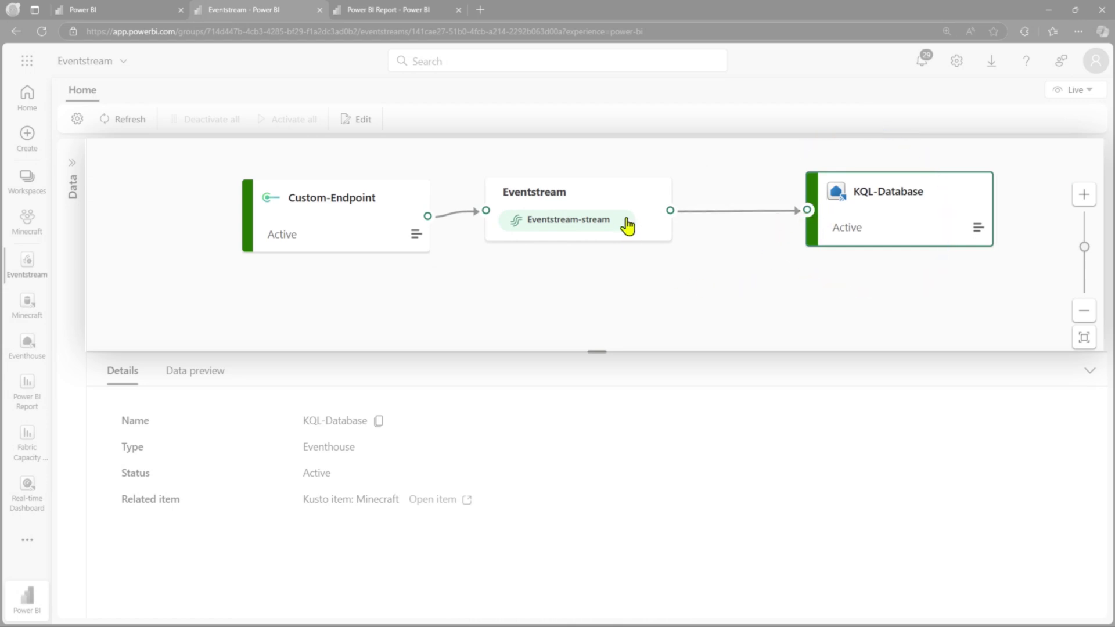
{"action": "left_click_drag", "start_coordinate": [627, 227], "coordinate": [640, 219]}
{"action": "left_click", "coordinate": [350, 197]}
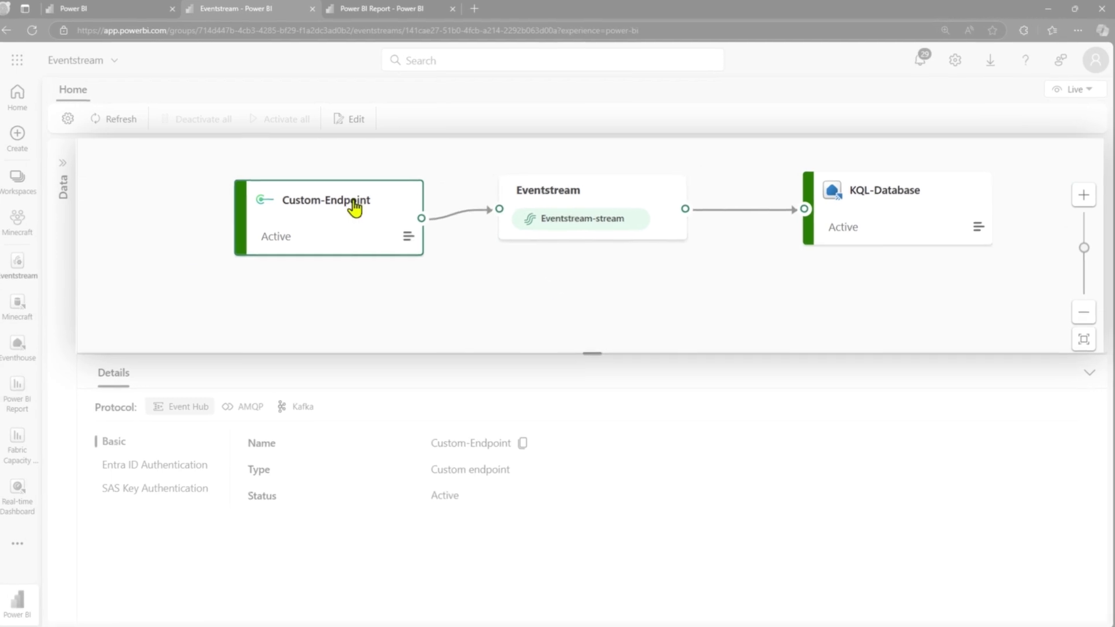
{"action": "left_click", "coordinate": [871, 210]}
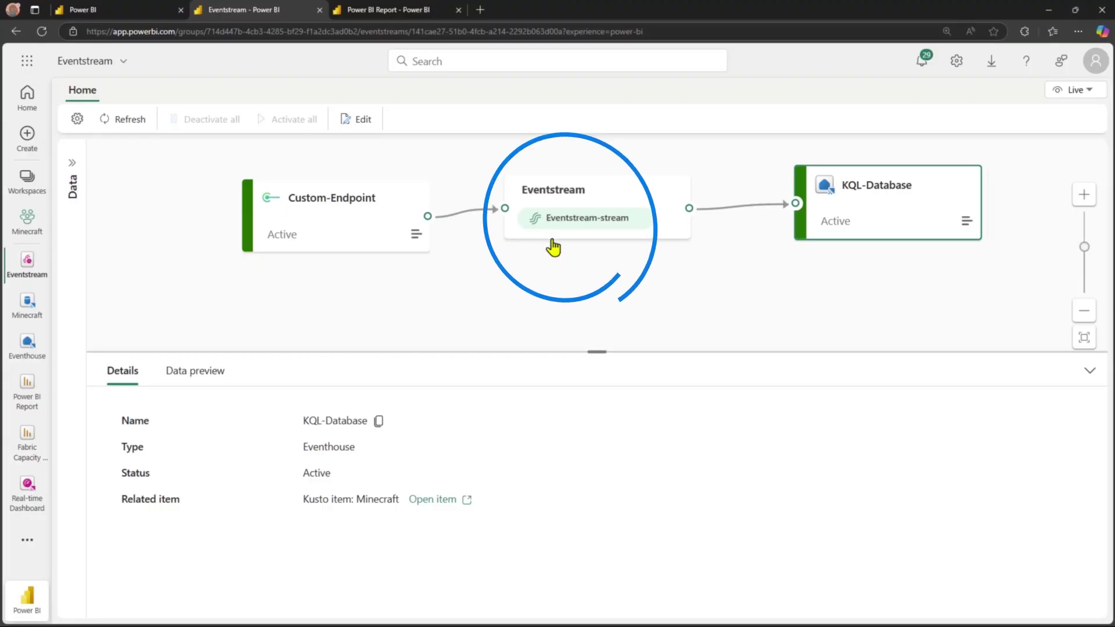
Step: Preview the eventstream data and widen the eventData column to read an event's JSON
{"action": "left_click", "coordinate": [576, 209]}
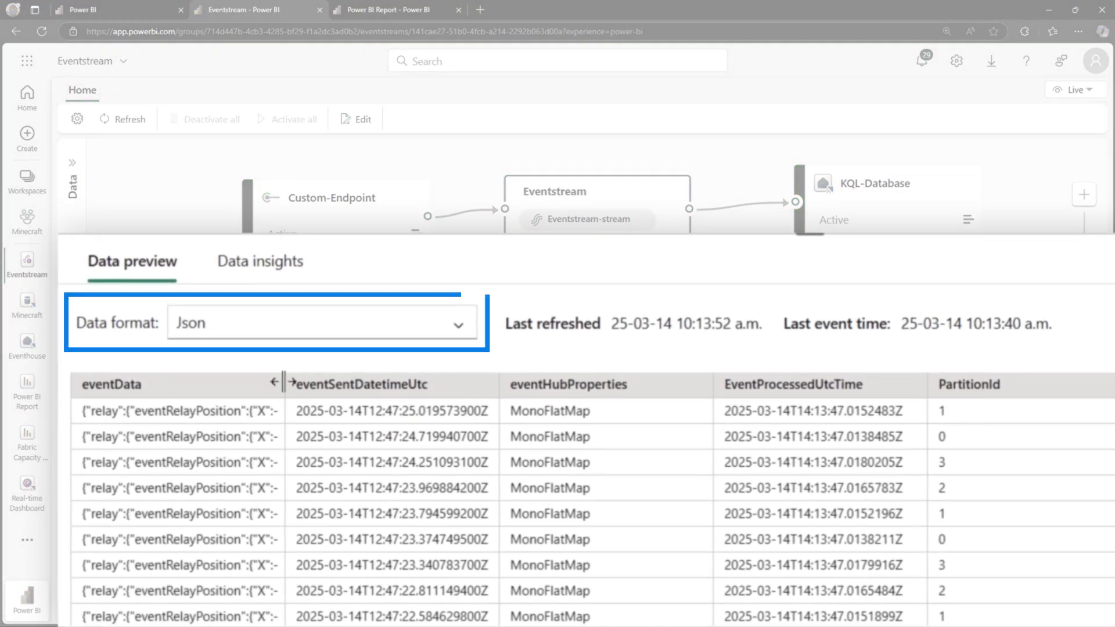
{"action": "left_click_drag", "start_coordinate": [283, 384], "coordinate": [337, 384]}
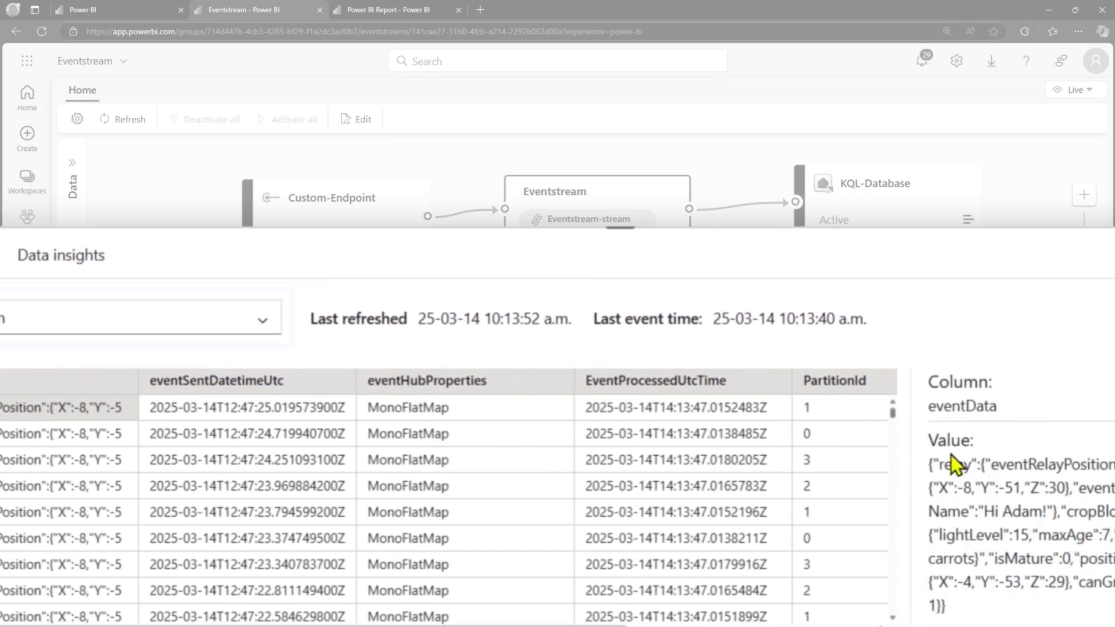
{"action": "left_click_drag", "start_coordinate": [733, 582], "coordinate": [740, 555]}
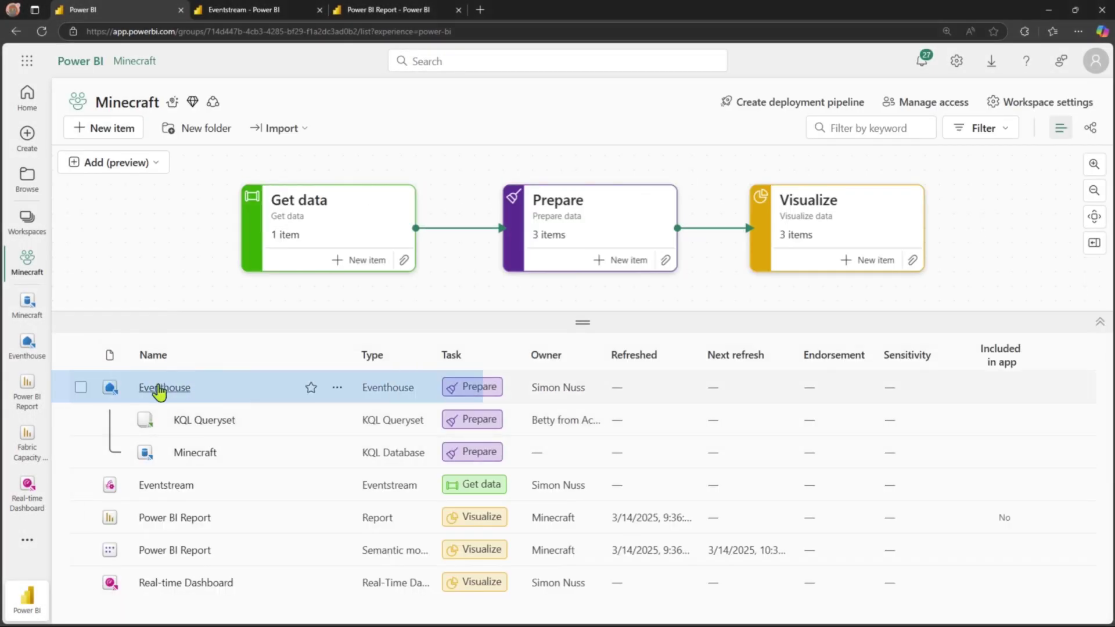
Step: Open the Eventhouse's Minecraft KQL database and collapse its details pane to see the Bronze, Silver and Farming_Gold tables
{"action": "left_click", "coordinate": [157, 388]}
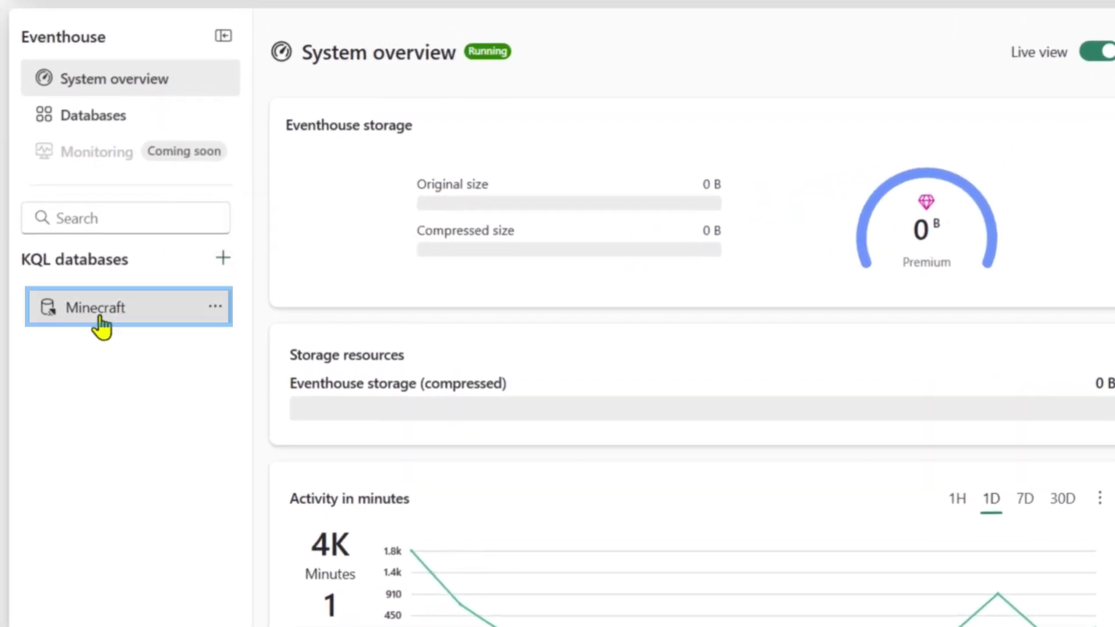
{"action": "left_click", "coordinate": [100, 319]}
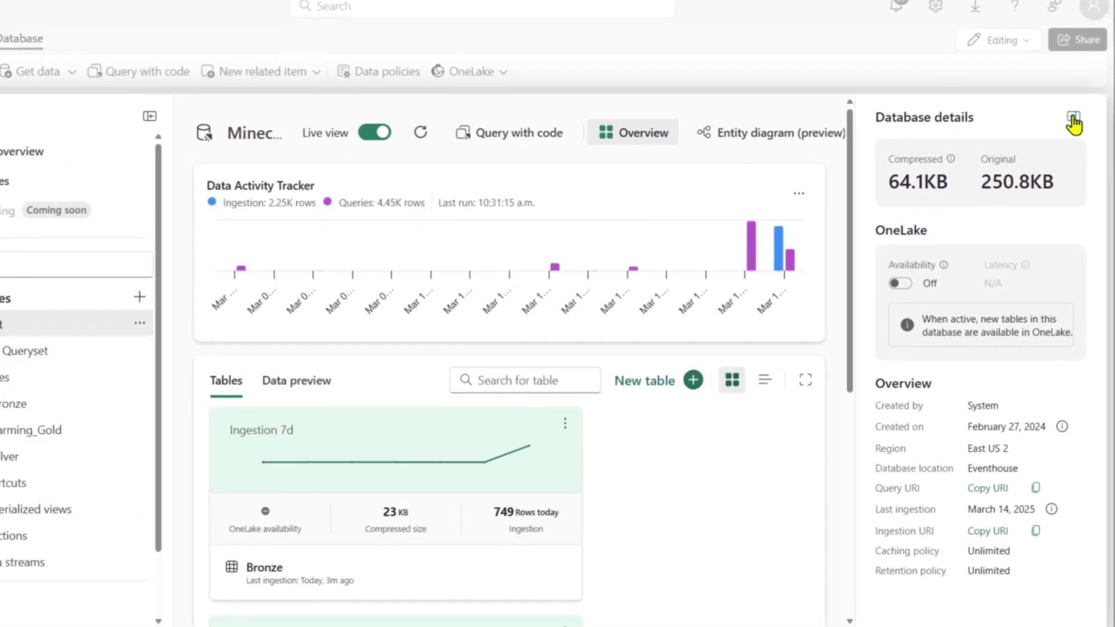
{"action": "left_click", "coordinate": [1073, 118]}
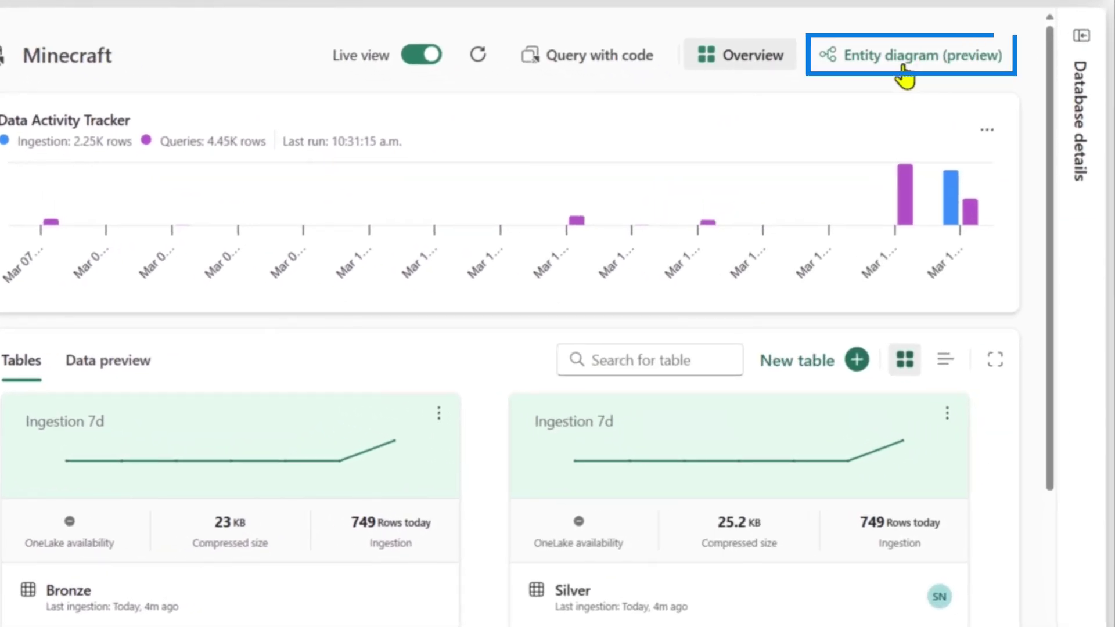
Step: Show the entity diagram and trace Silver through fnSilverToFarmingGold into Farming_Gold, then pan back to Bronze
{"action": "left_click", "coordinate": [912, 64]}
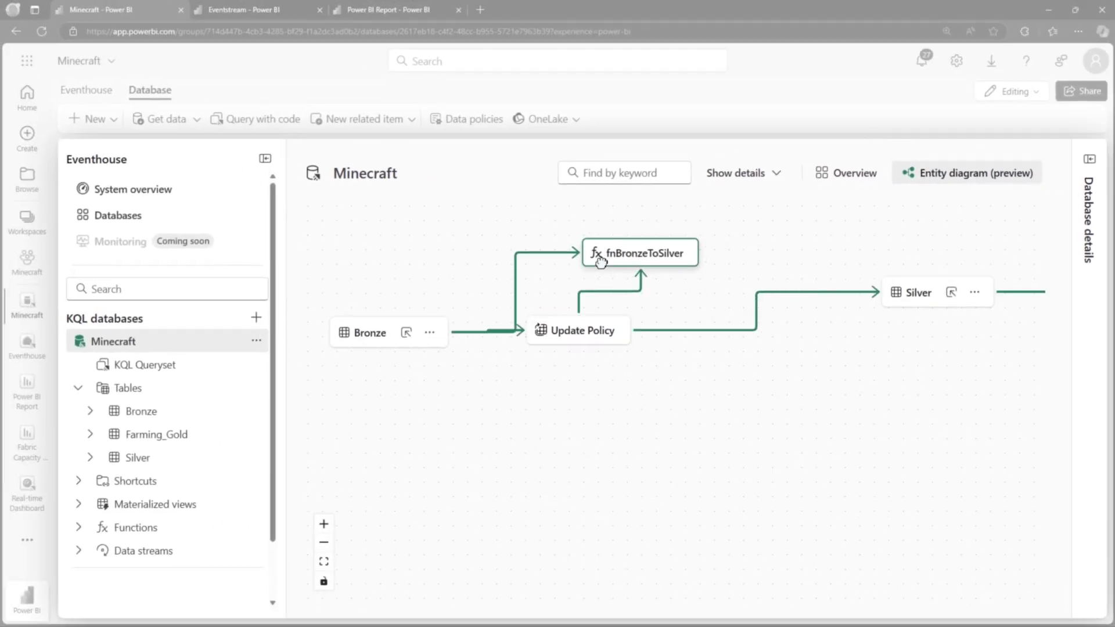
{"action": "left_click", "coordinate": [880, 302]}
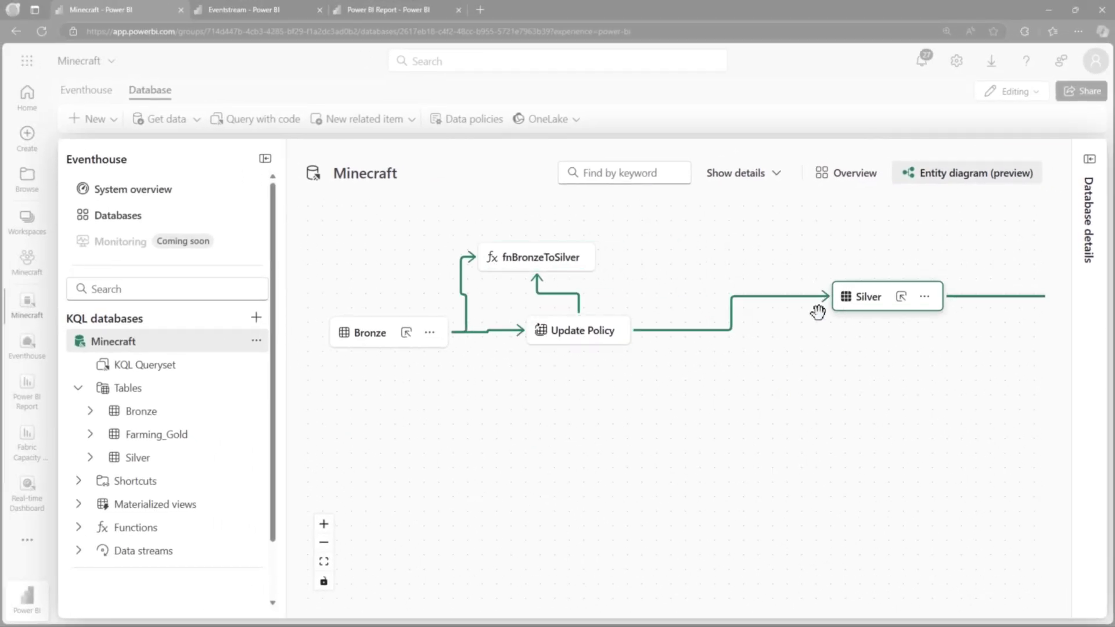
{"action": "left_click", "coordinate": [611, 368]}
{"action": "left_click", "coordinate": [708, 262]}
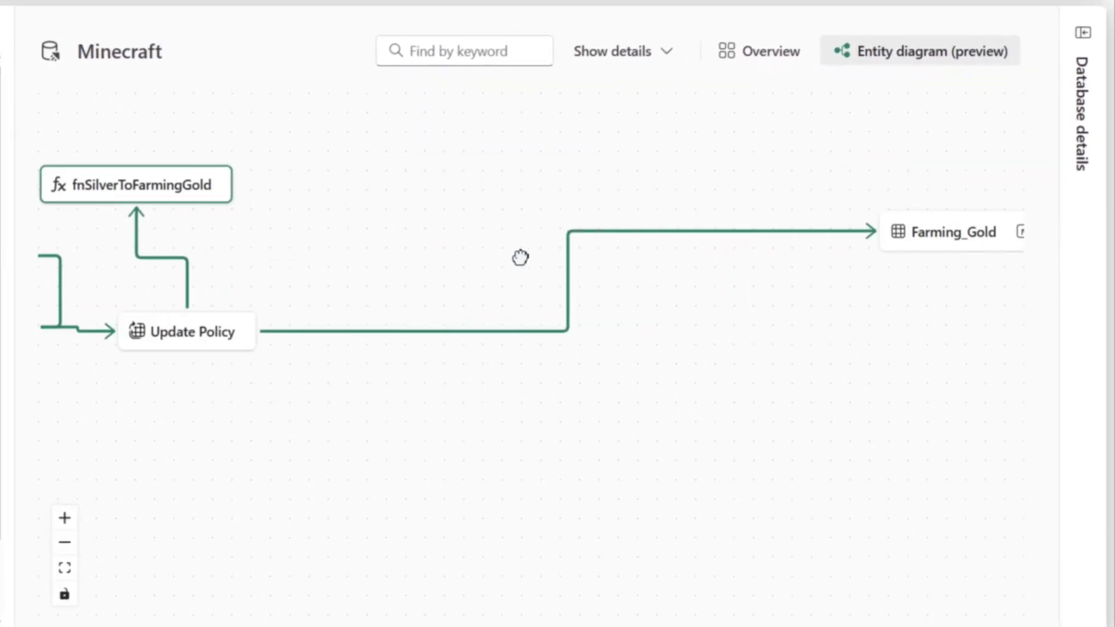
{"action": "left_click", "coordinate": [901, 229]}
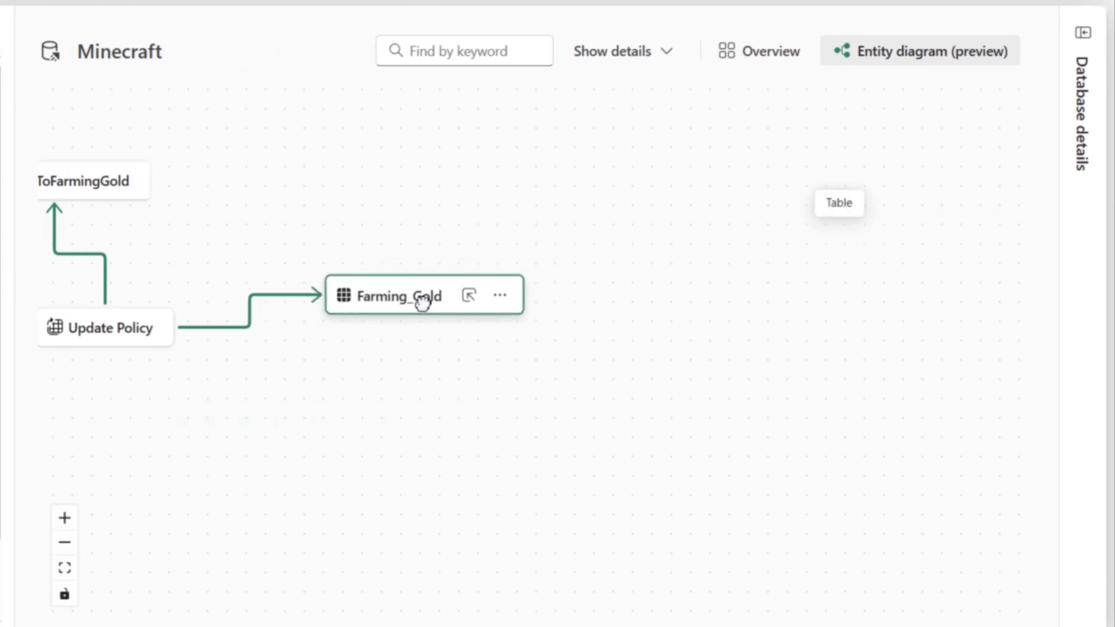
{"action": "left_click_drag", "start_coordinate": [700, 219], "coordinate": [936, 216]}
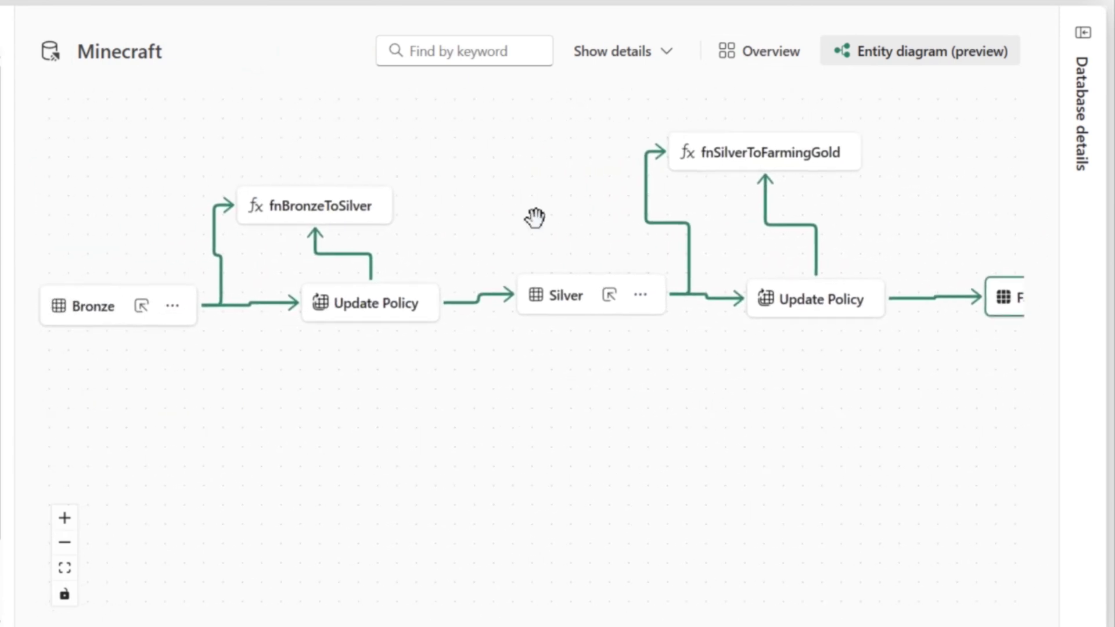
{"action": "left_click_drag", "start_coordinate": [58, 279], "coordinate": [100, 301]}
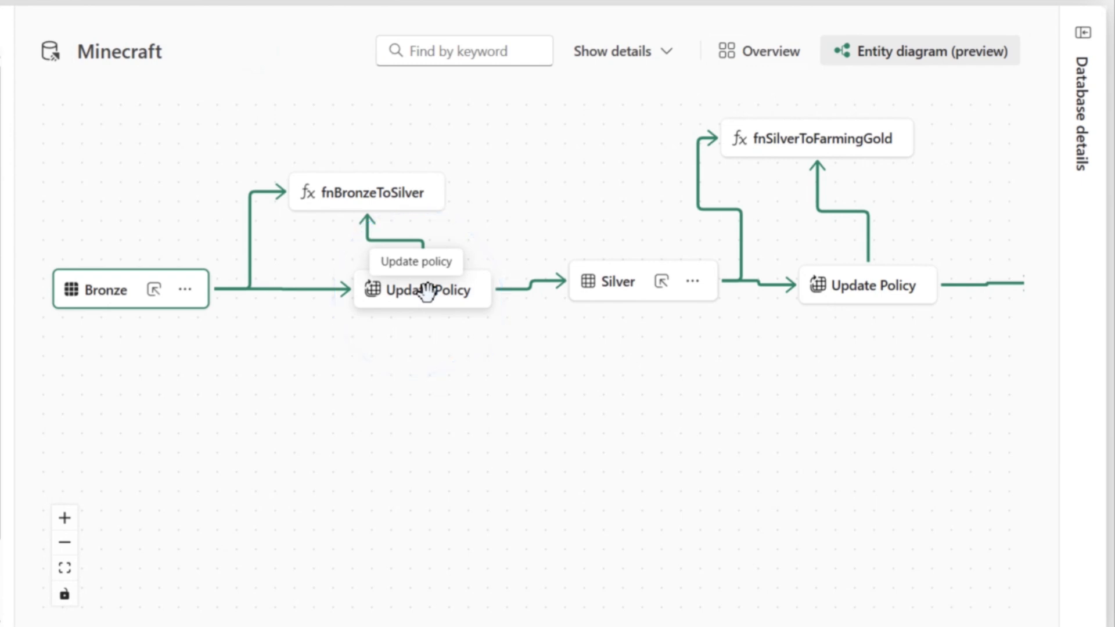
Step: Rearrange the diagram nodes to lay out Bronze → fnBronzeToSilver → Silver → fnSilverToFarmingGold → Farming_Gold
{"action": "left_click", "coordinate": [401, 299]}
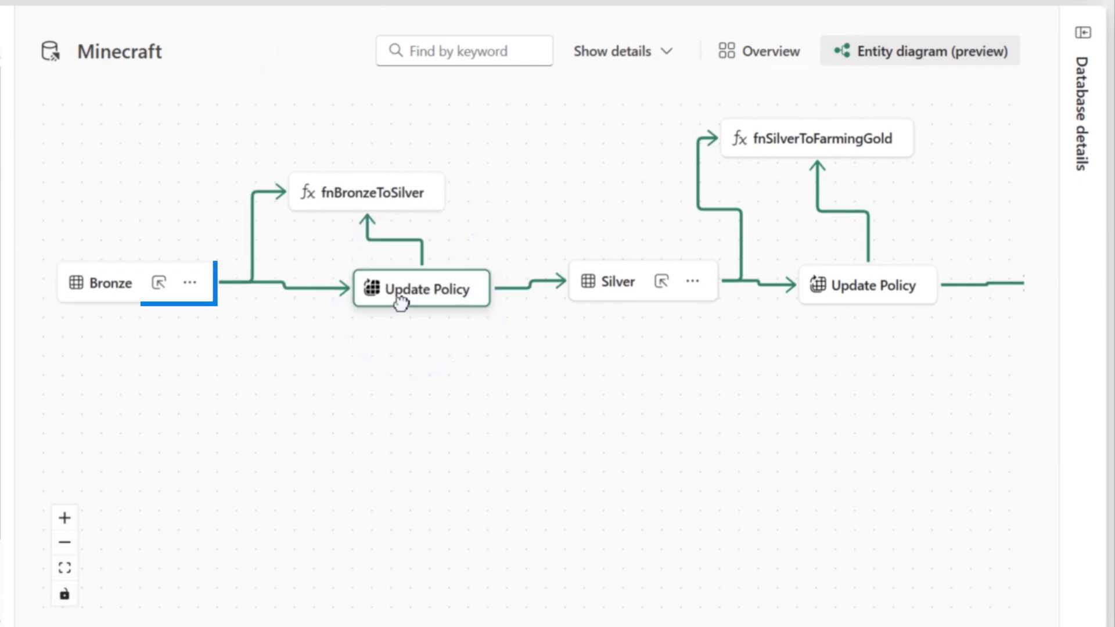
{"action": "left_click_drag", "start_coordinate": [400, 302], "coordinate": [399, 306]}
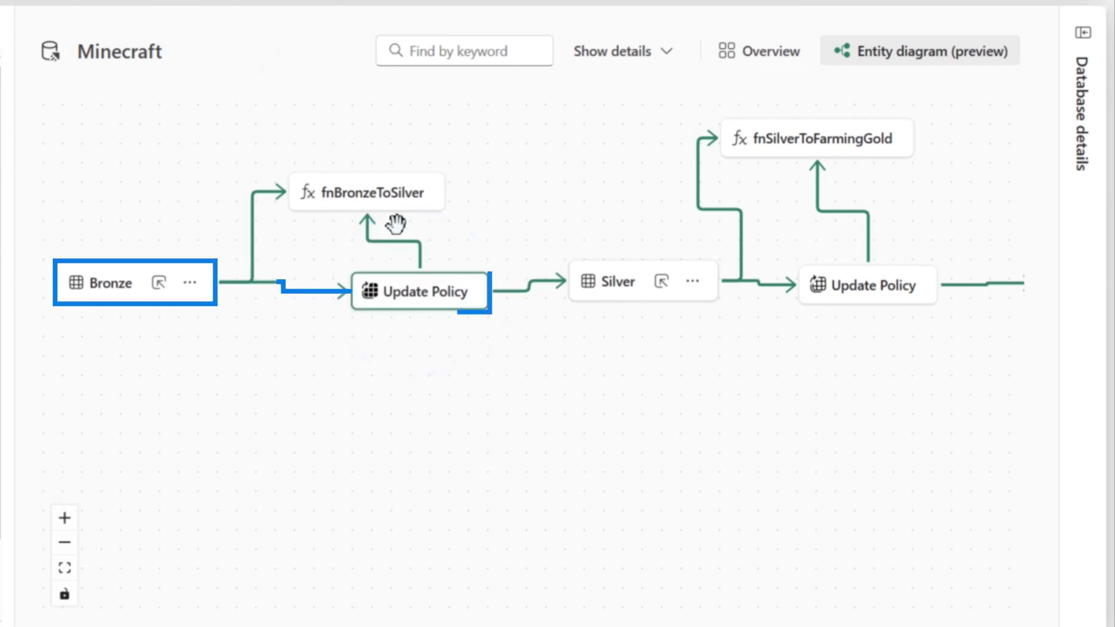
{"action": "mouse_move", "coordinate": [393, 200]}
{"action": "left_mouse_down"}
{"action": "mouse_move", "coordinate": [423, 207]}
{"action": "mouse_move", "coordinate": [395, 174]}
{"action": "left_mouse_up"}
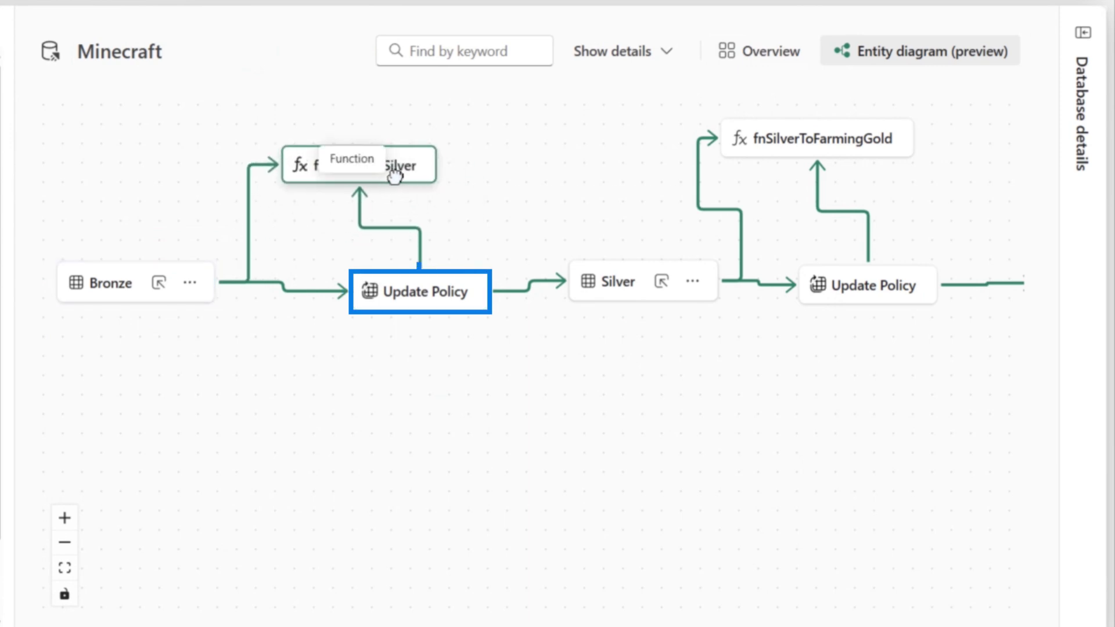
{"action": "mouse_move", "coordinate": [617, 279]}
{"action": "left_mouse_down"}
{"action": "mouse_move", "coordinate": [600, 266]}
{"action": "mouse_move", "coordinate": [620, 282]}
{"action": "left_mouse_up"}
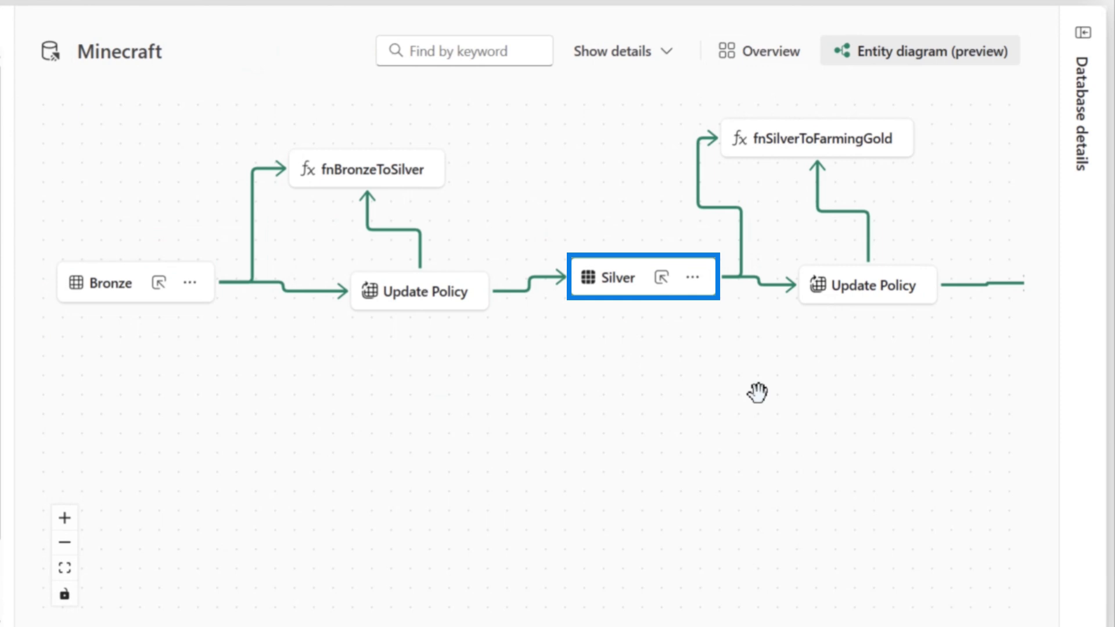
{"action": "left_click_drag", "start_coordinate": [757, 391], "coordinate": [451, 406]}
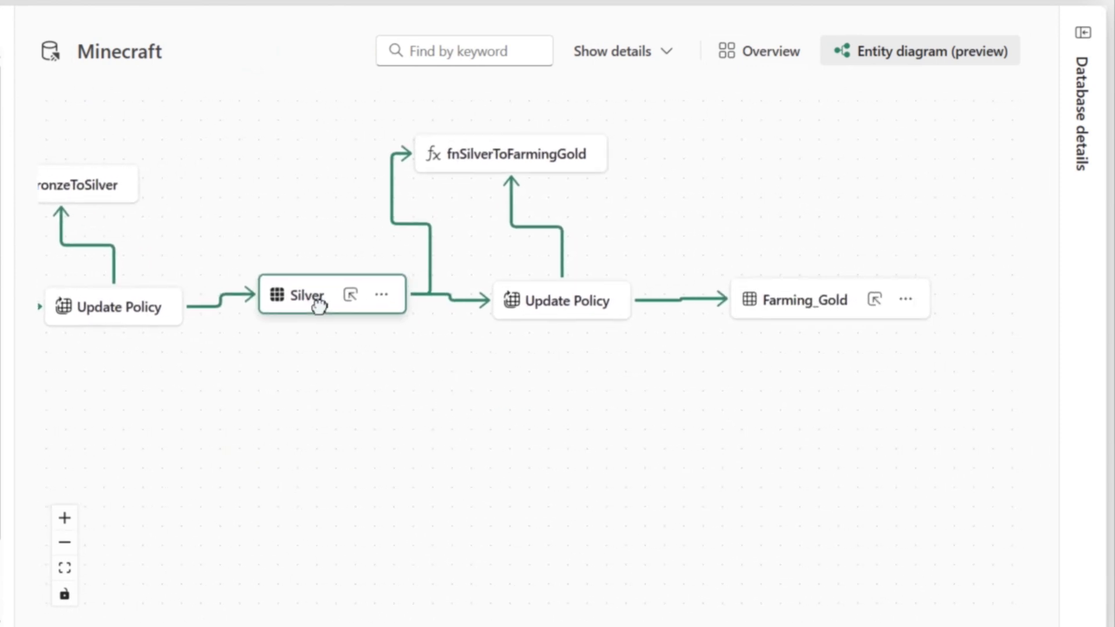
{"action": "left_click_drag", "start_coordinate": [319, 305], "coordinate": [325, 299]}
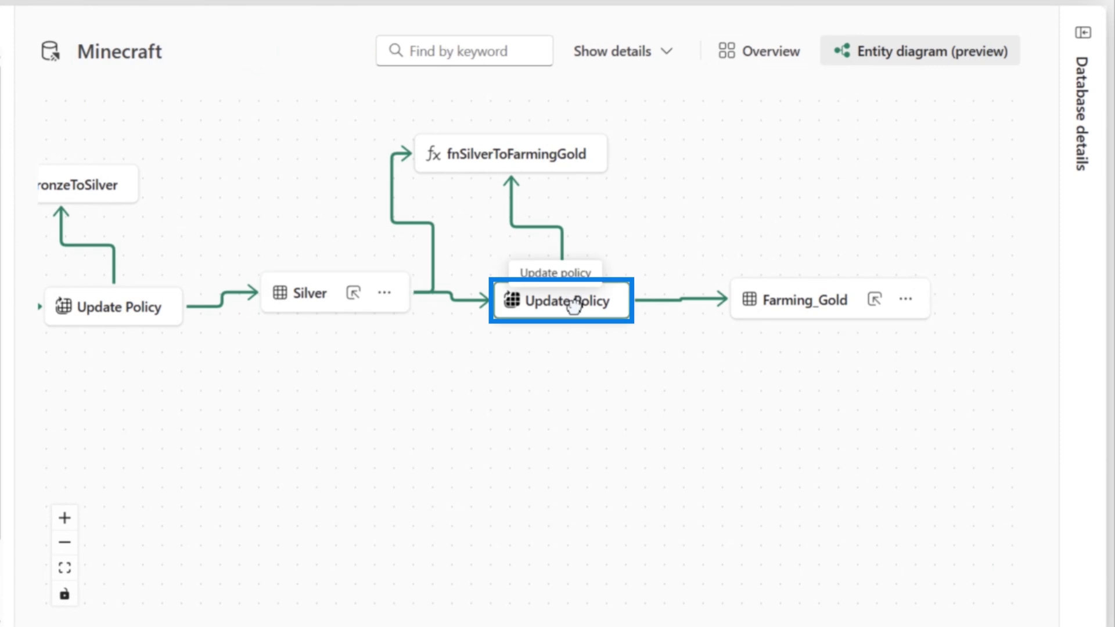
{"action": "left_click_drag", "start_coordinate": [510, 162], "coordinate": [552, 142]}
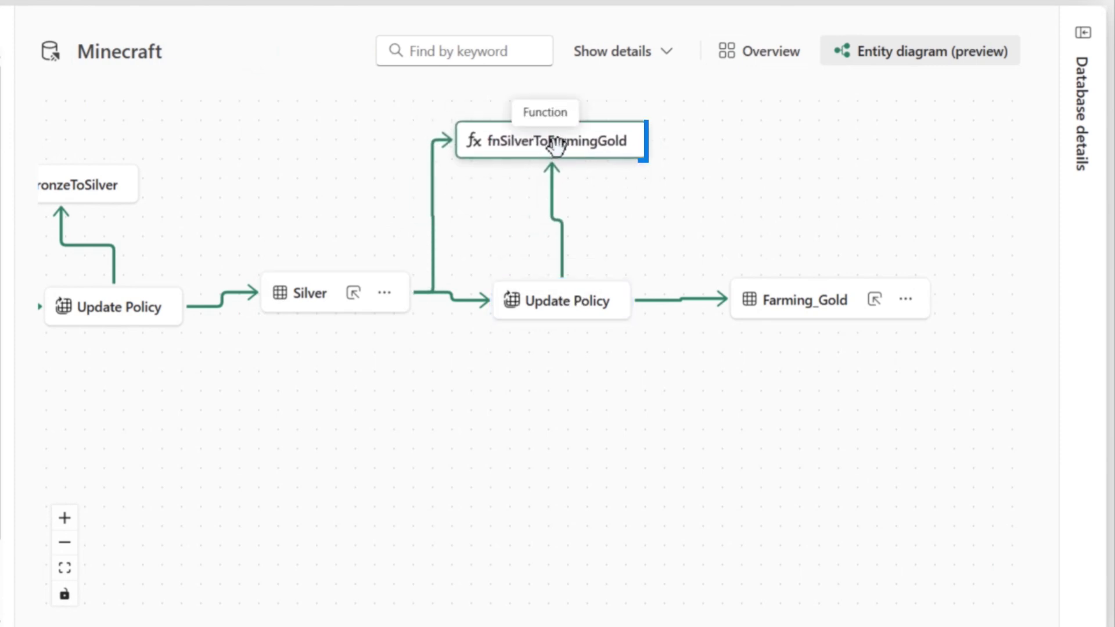
{"action": "left_click_drag", "start_coordinate": [791, 323], "coordinate": [803, 271]}
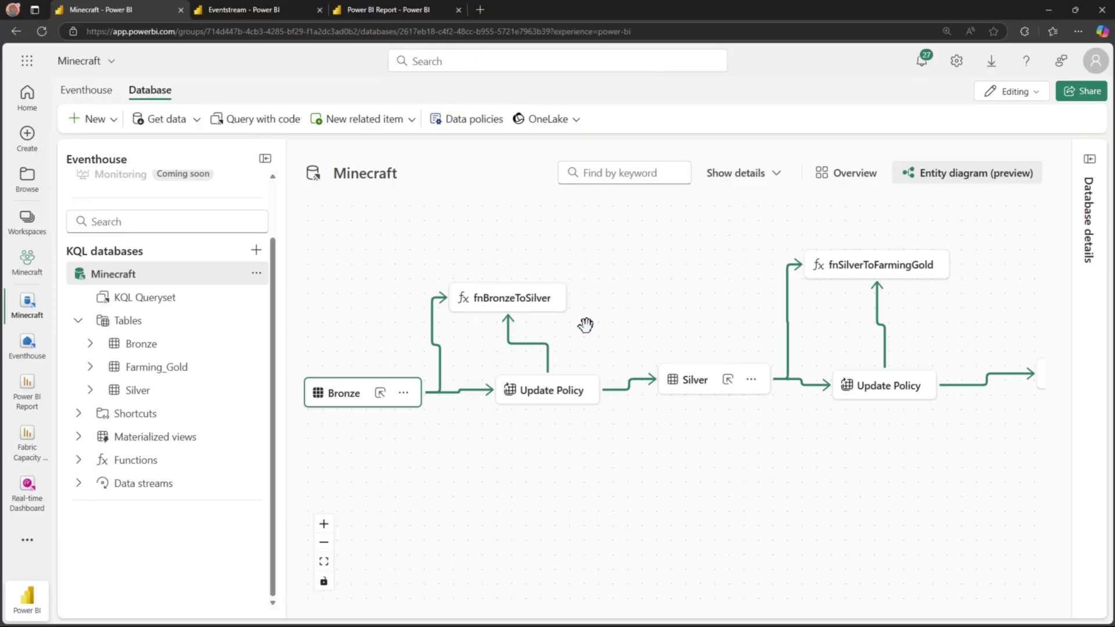
{"action": "left_click", "coordinate": [526, 388]}
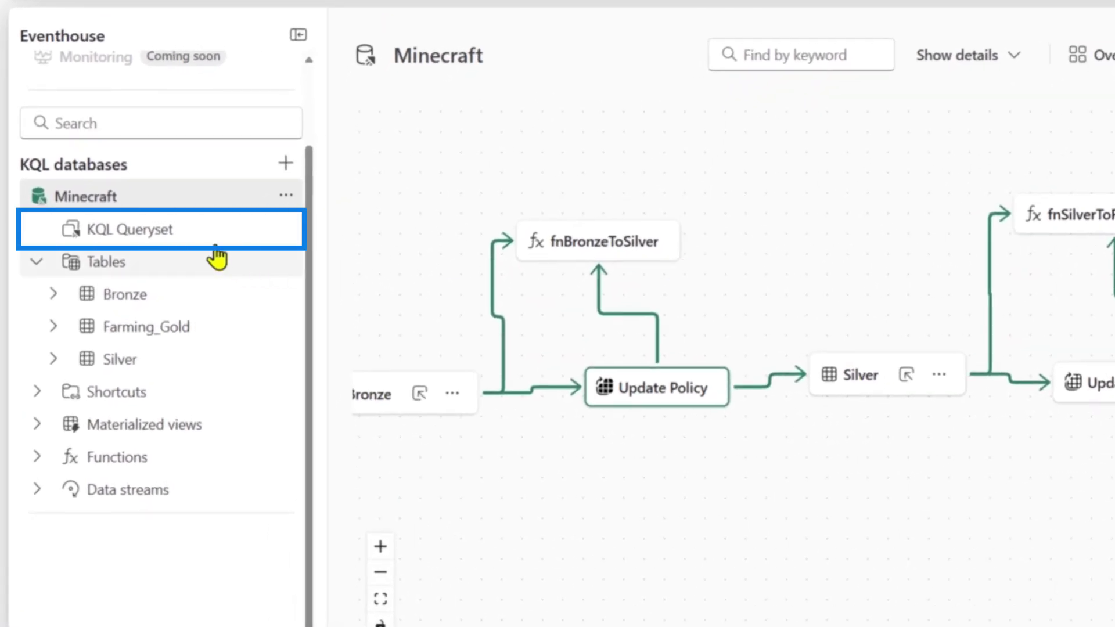
Step: Open the Minecraft database's KQL Queryset with its take 100 queries on Bronze, Silver and Farming_Gold
{"action": "left_click", "coordinate": [200, 235]}
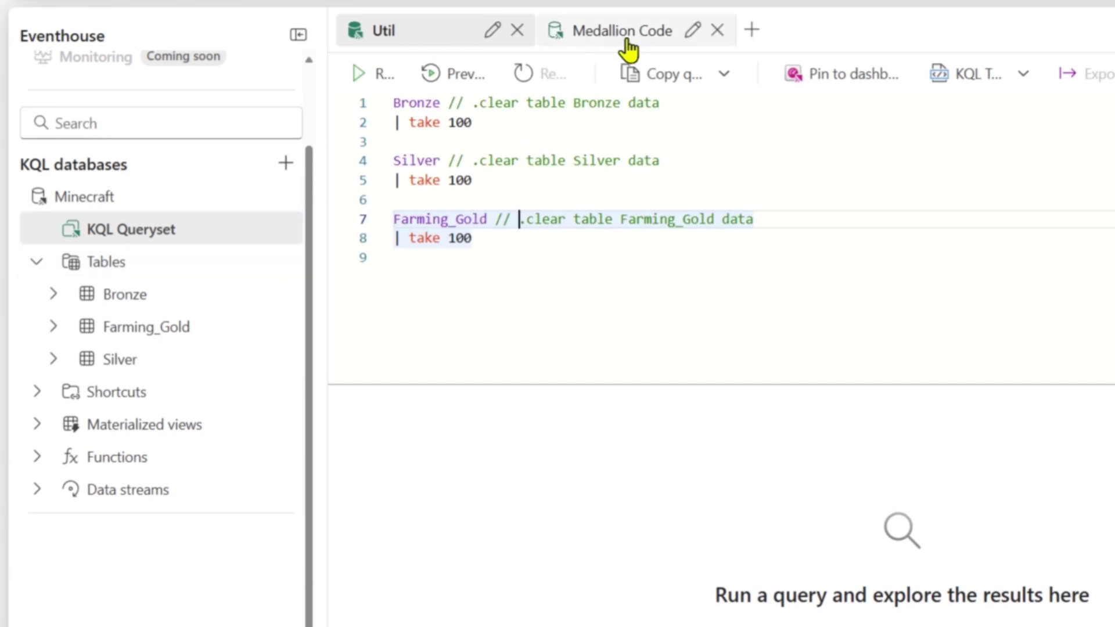
{"action": "left_click", "coordinate": [486, 123]}
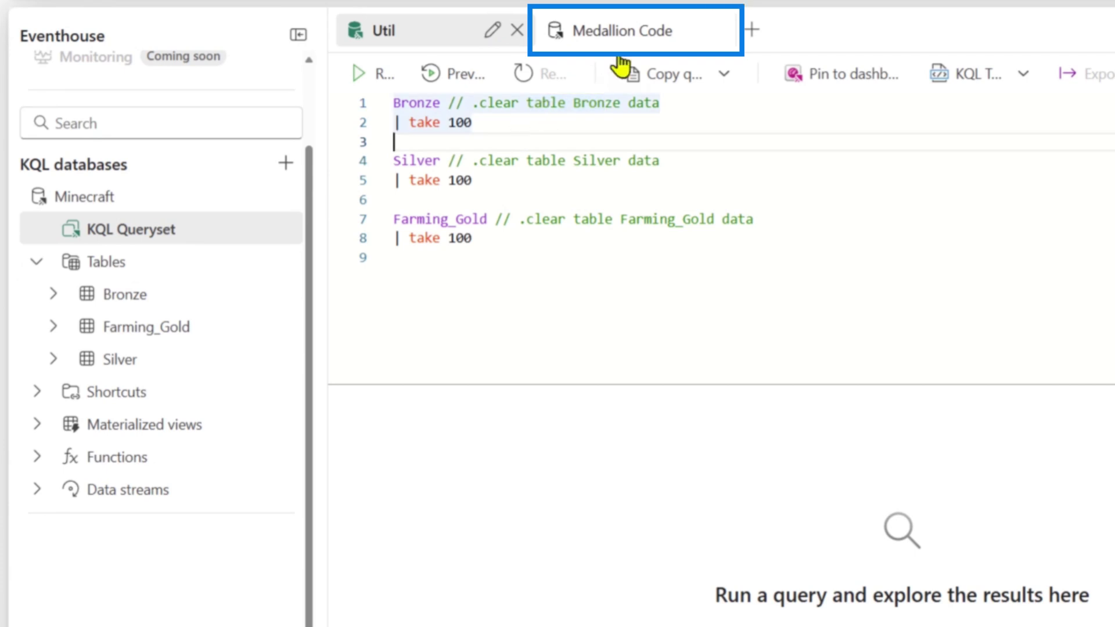
Step: Review the Medallion Code tab's .create table Silver schema, highlighting its column names and real types
{"action": "left_click", "coordinate": [622, 33]}
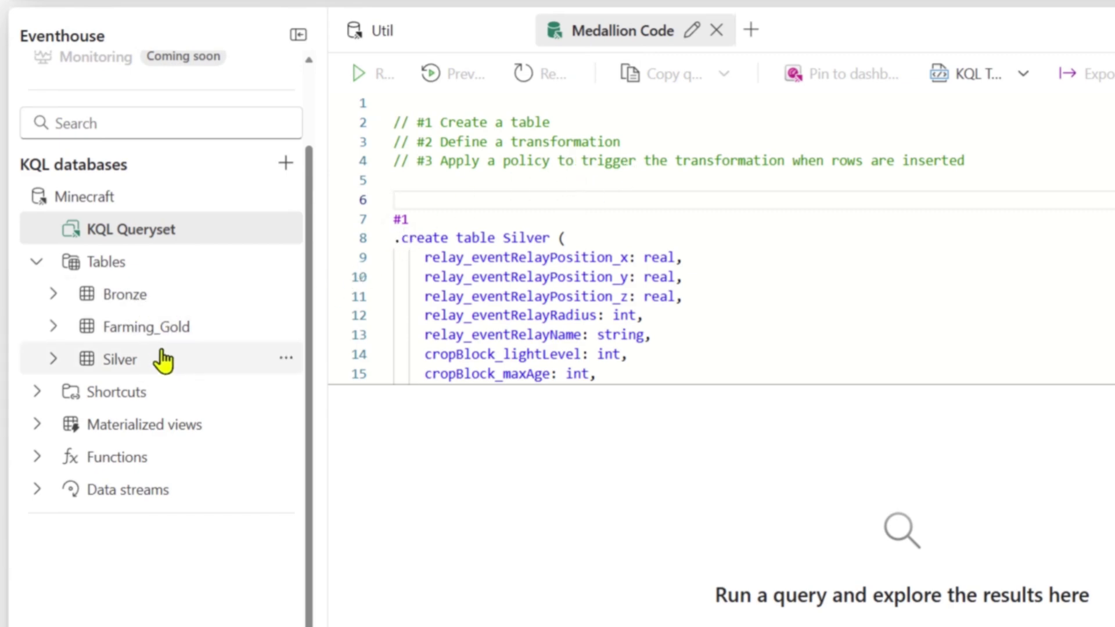
{"action": "left_click_drag", "start_coordinate": [549, 122], "coordinate": [454, 122]}
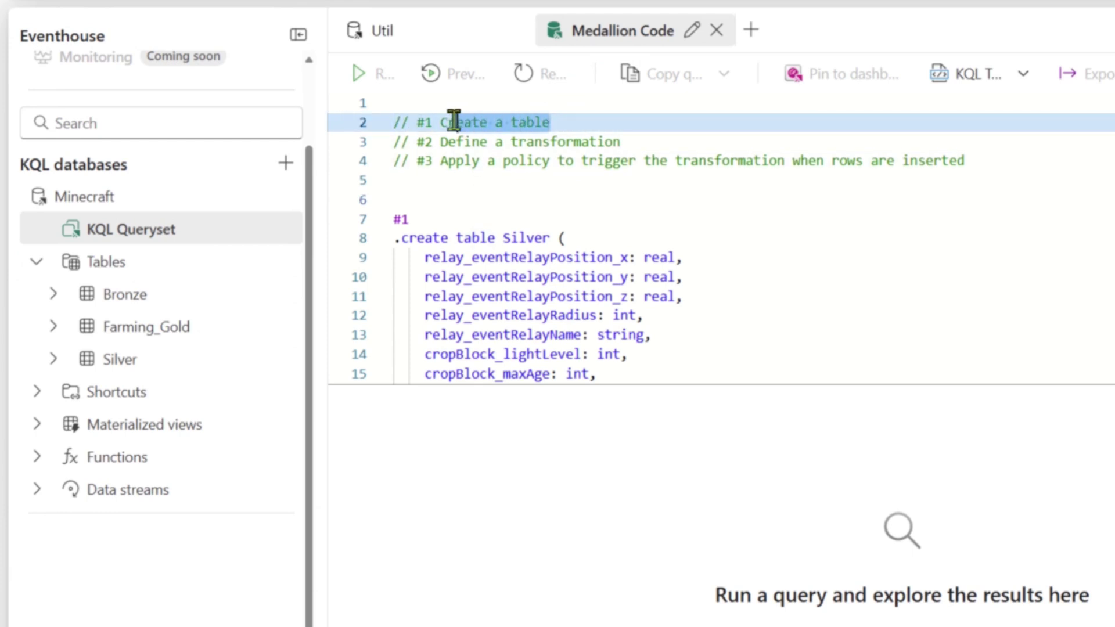
{"action": "double_click", "coordinate": [633, 142]}
{"action": "left_click", "coordinate": [681, 181]}
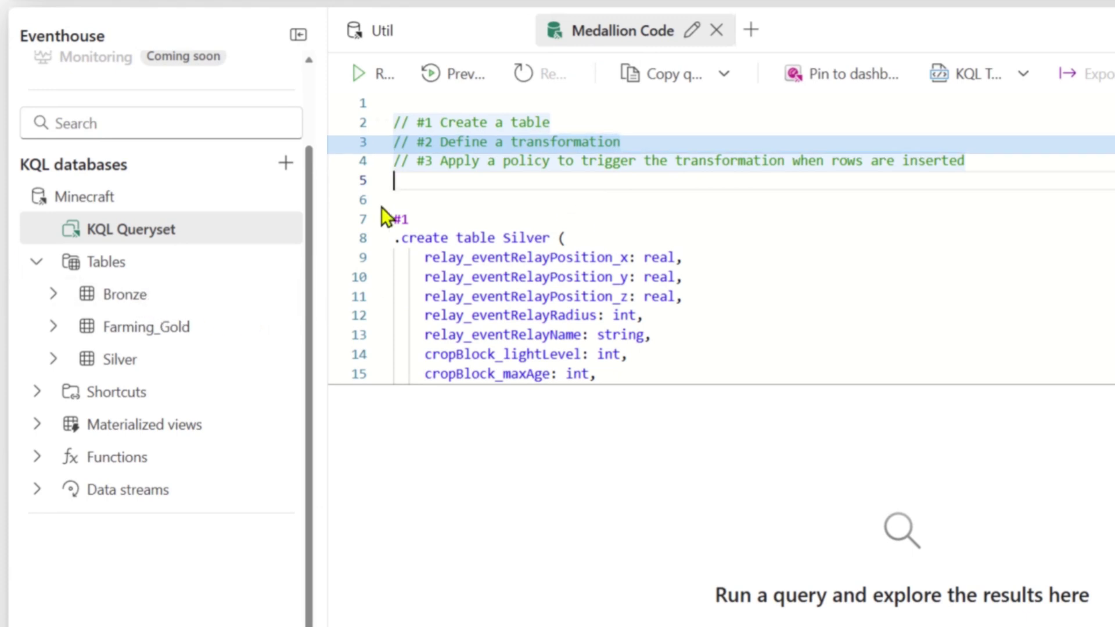
{"action": "double_click", "coordinate": [629, 141]}
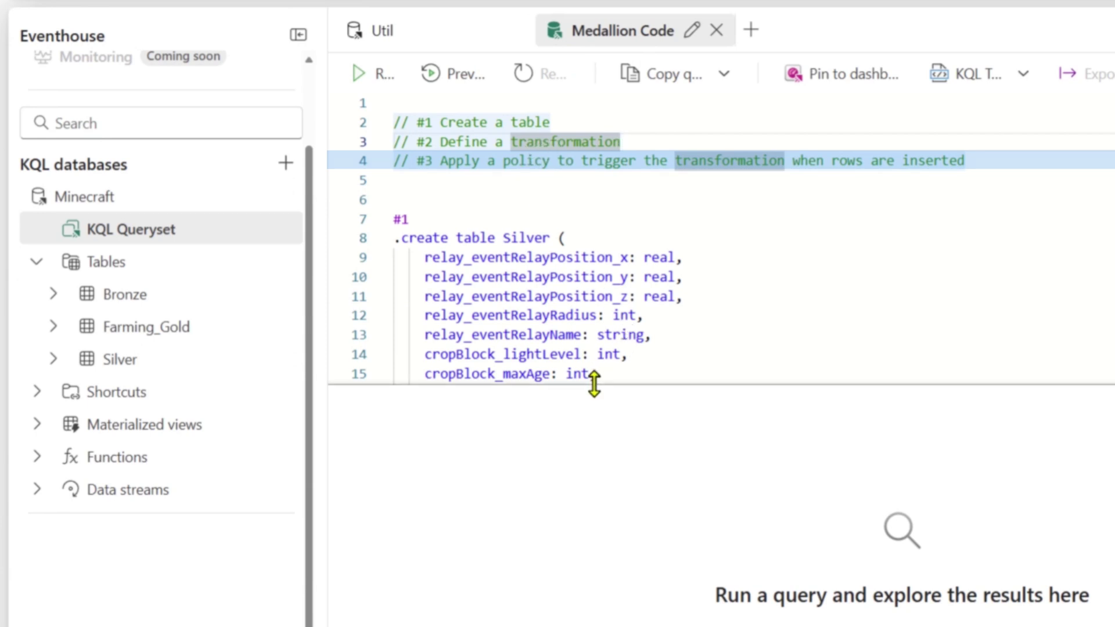
{"action": "left_click_drag", "start_coordinate": [592, 386], "coordinate": [517, 550]}
{"action": "scroll", "coordinate": [530, 299], "scroll_direction": "down", "scroll_amount": 1}
{"action": "scroll", "coordinate": [497, 232], "scroll_direction": "down", "scroll_amount": 1}
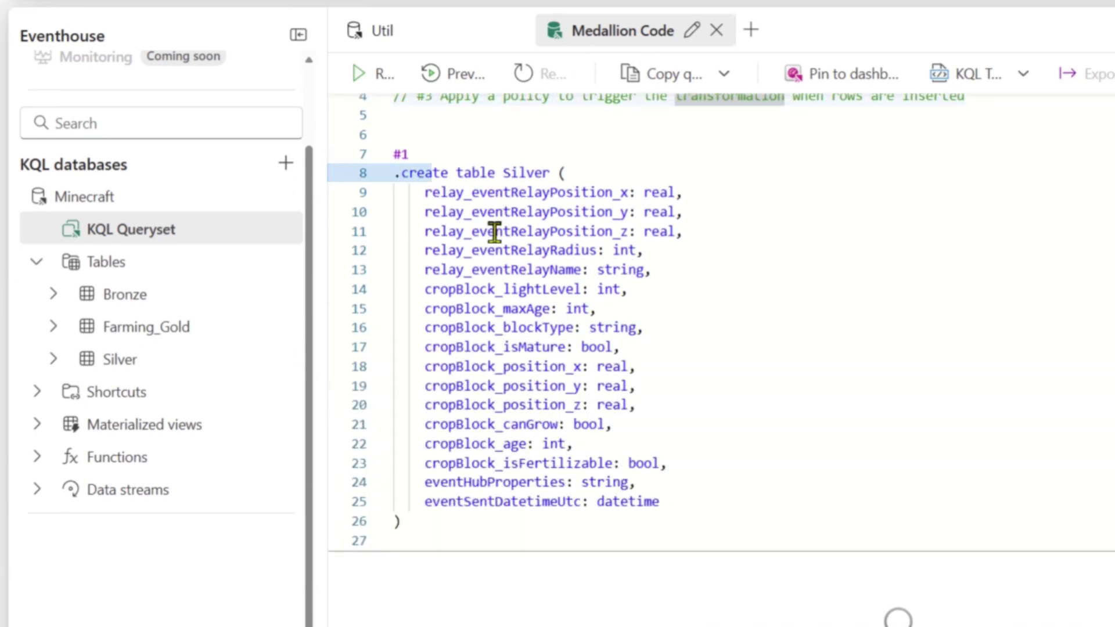
{"action": "left_click_drag", "start_coordinate": [400, 172], "coordinate": [471, 501]}
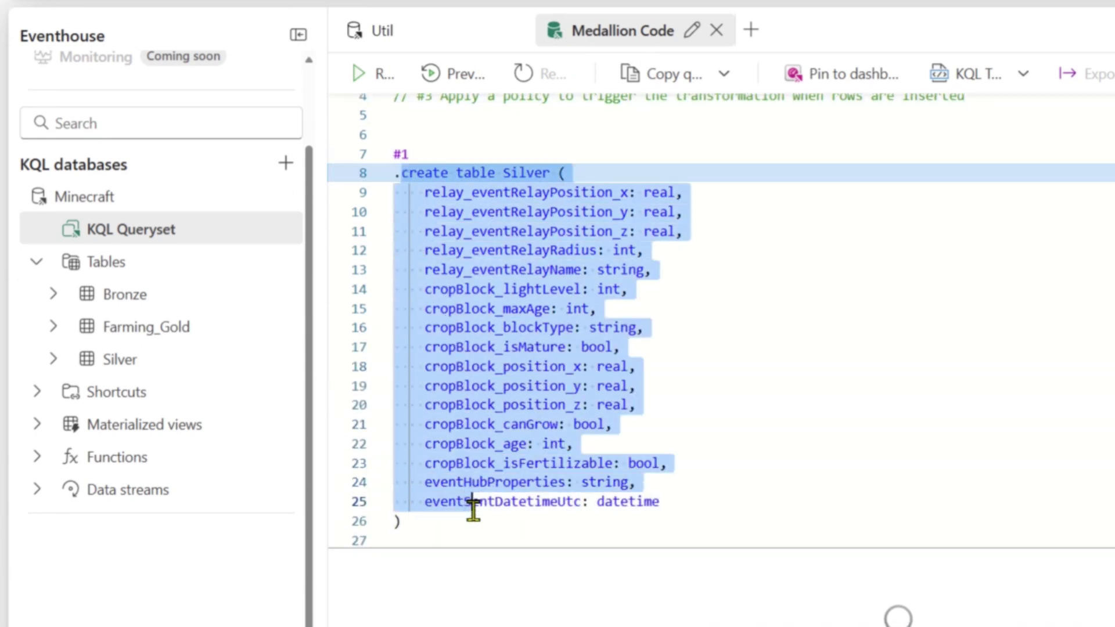
{"action": "double_click", "coordinate": [477, 173]}
{"action": "double_click", "coordinate": [587, 192]}
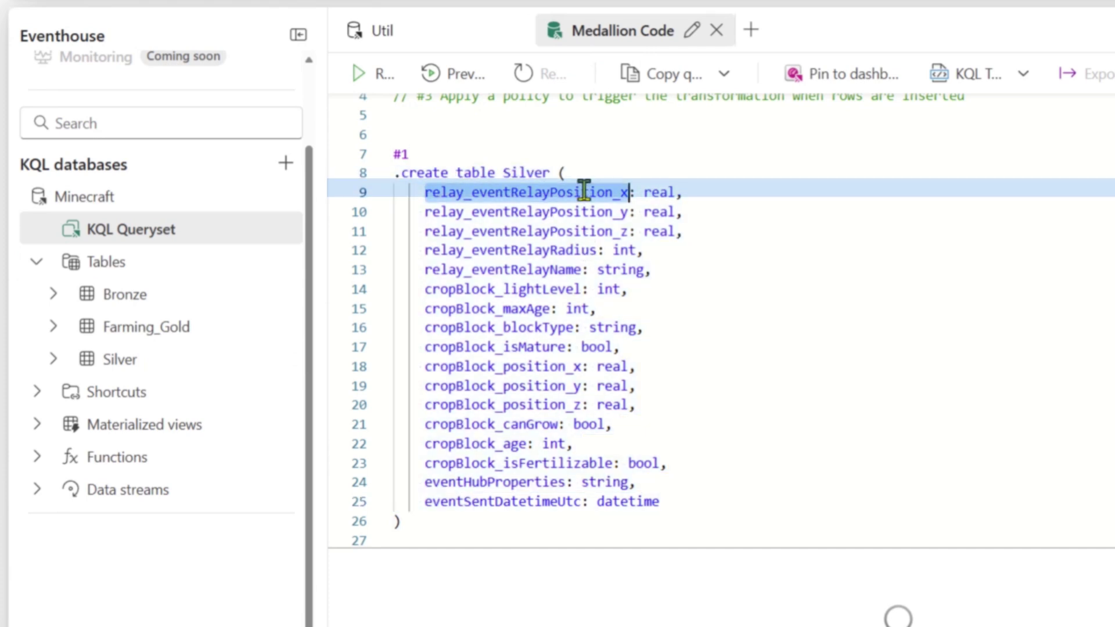
{"action": "double_click", "coordinate": [661, 193]}
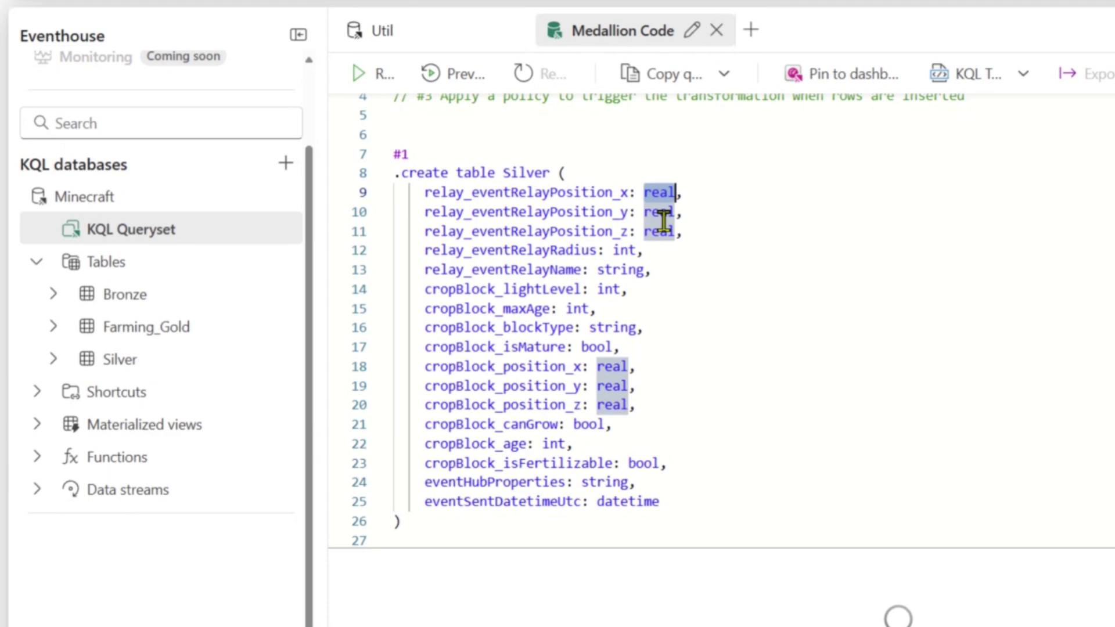
Step: Select the fnBronzeToSilver Bronze projection on lines 34–52
{"action": "scroll", "coordinate": [662, 221], "scroll_direction": "down", "scroll_amount": 3}
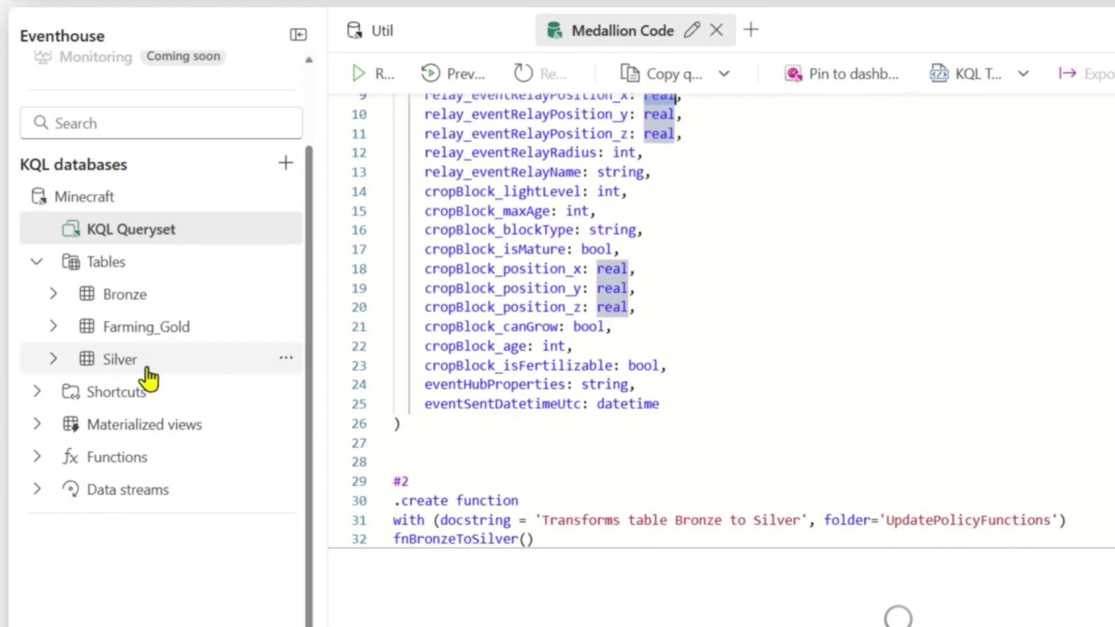
{"action": "scroll", "coordinate": [585, 356], "scroll_direction": "down", "scroll_amount": 10}
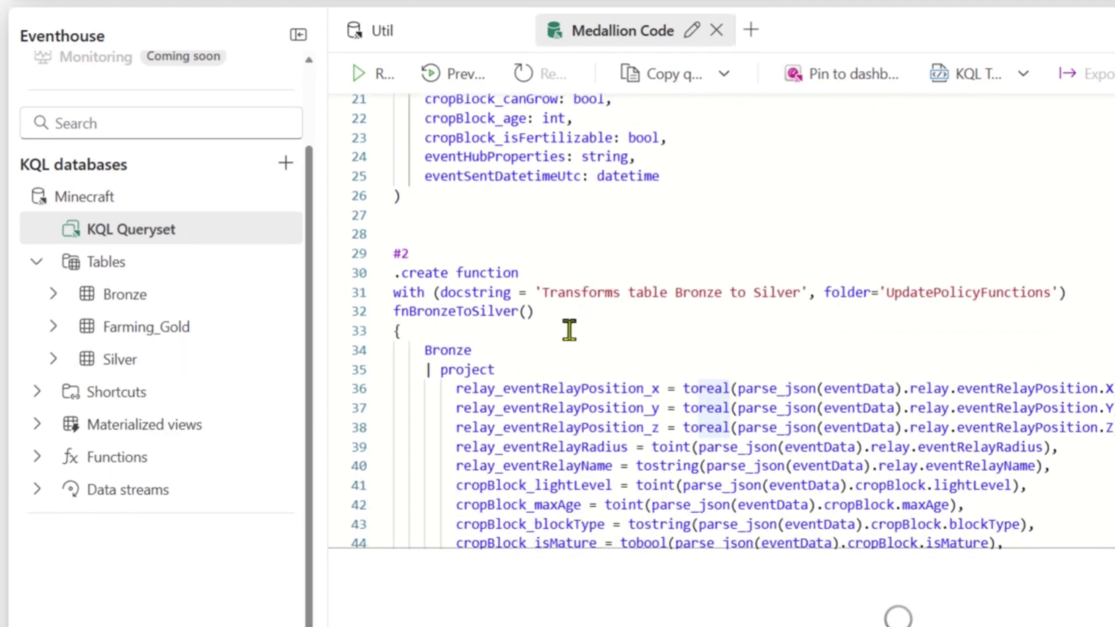
{"action": "scroll", "coordinate": [541, 316], "scroll_direction": "down", "scroll_amount": 2}
{"action": "left_click", "coordinate": [530, 173]}
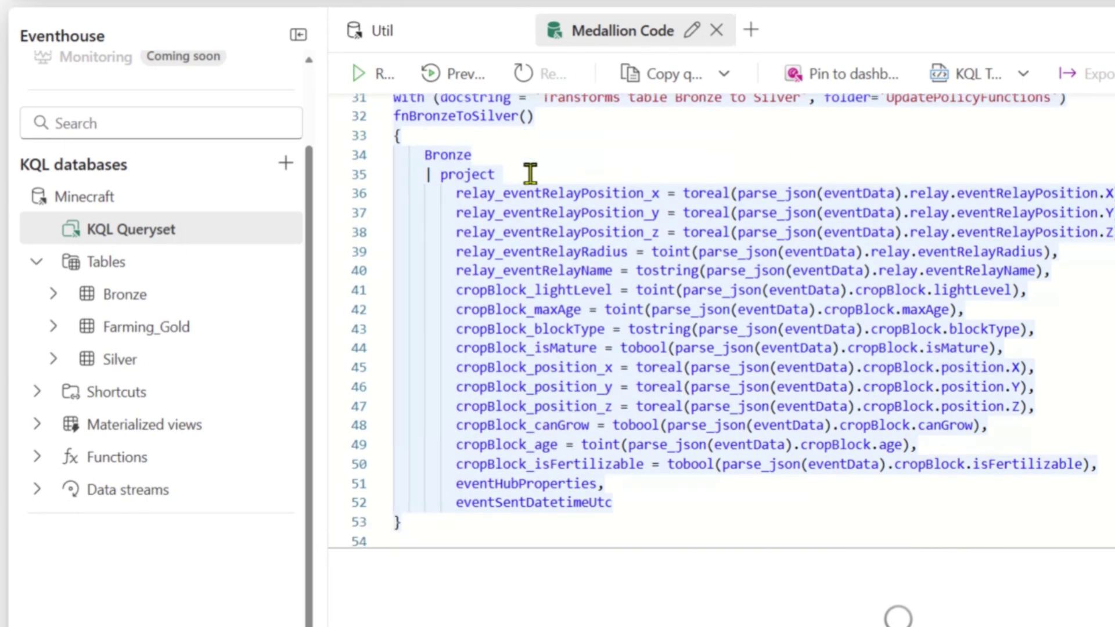
{"action": "left_click_drag", "start_coordinate": [633, 497], "coordinate": [380, 162]}
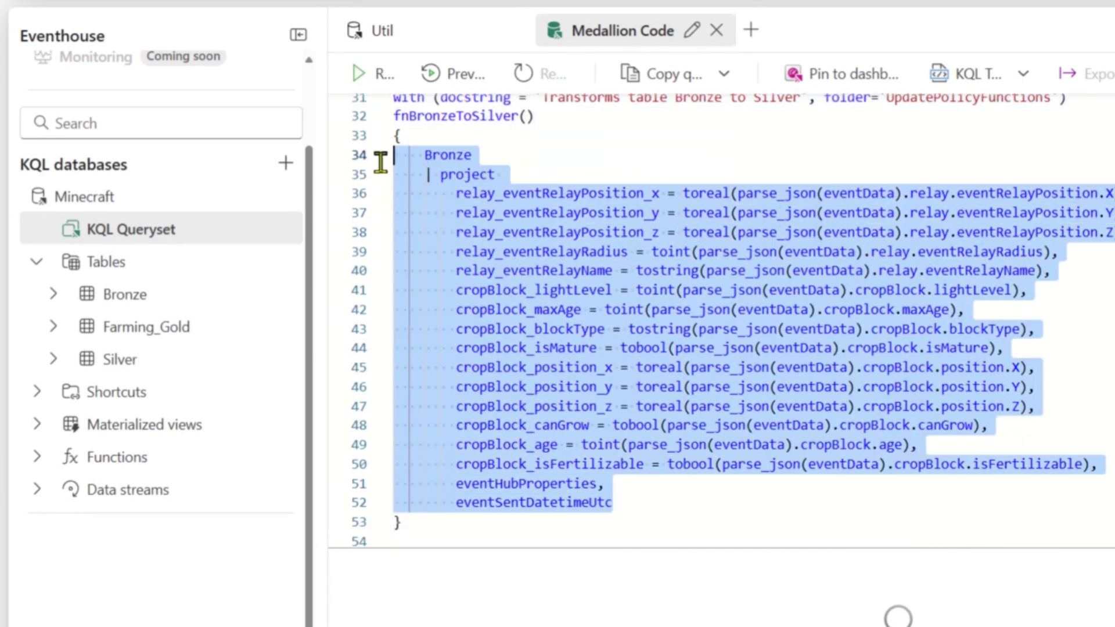
Step: Run the selected Bronze projection and highlight terms like Bronze, parse_json and toreal in the query
{"action": "left_click", "coordinate": [384, 79]}
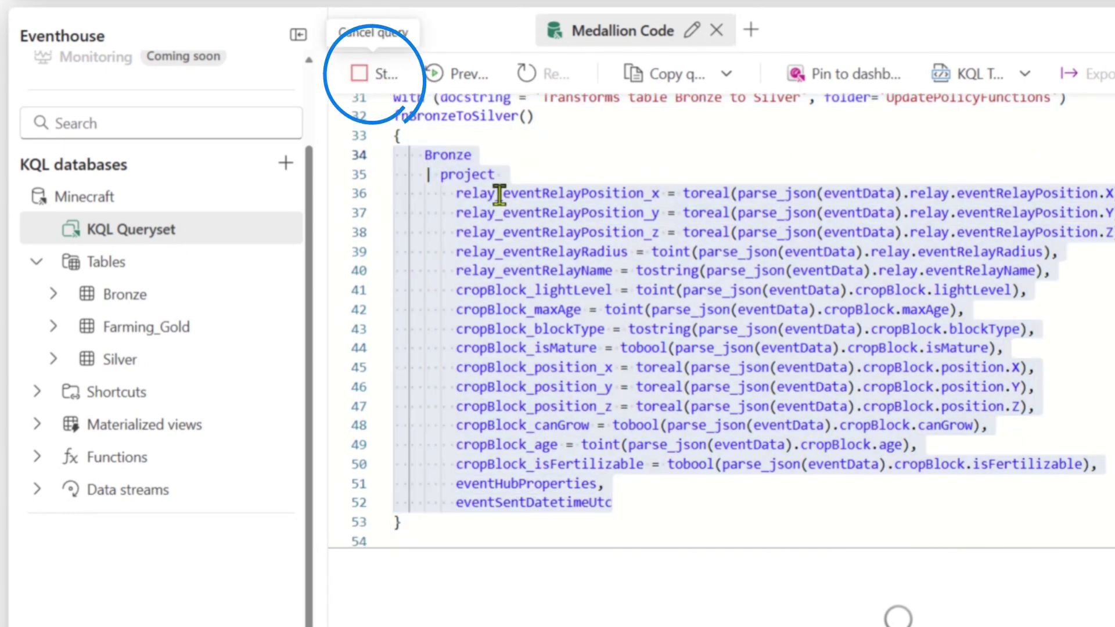
{"action": "double_click", "coordinate": [456, 155]}
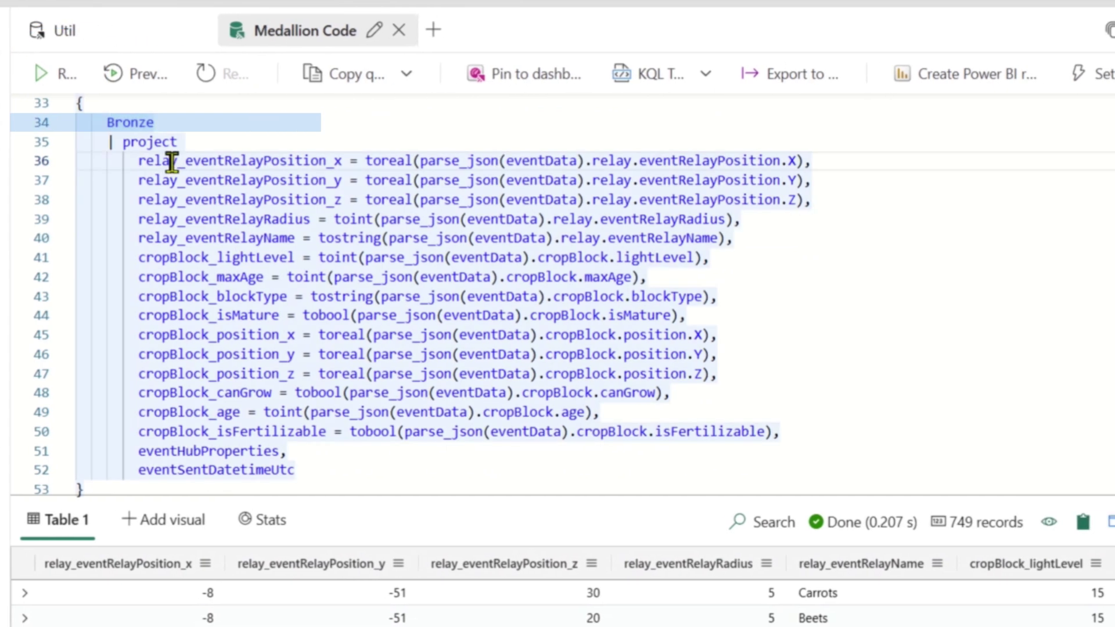
{"action": "double_click", "coordinate": [259, 169]}
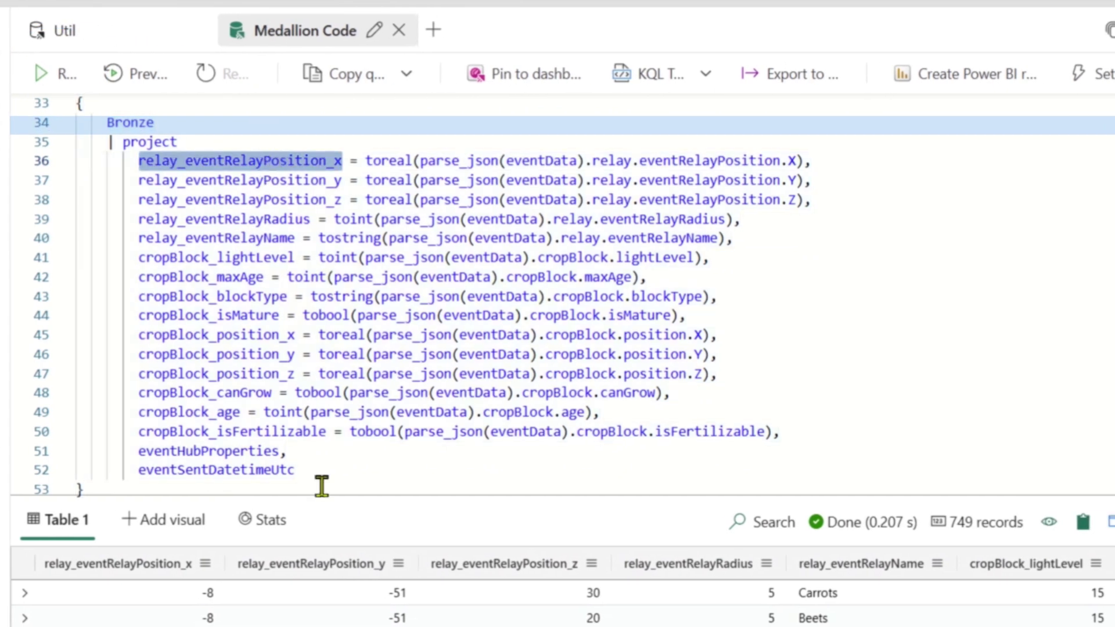
{"action": "double_click", "coordinate": [482, 161]}
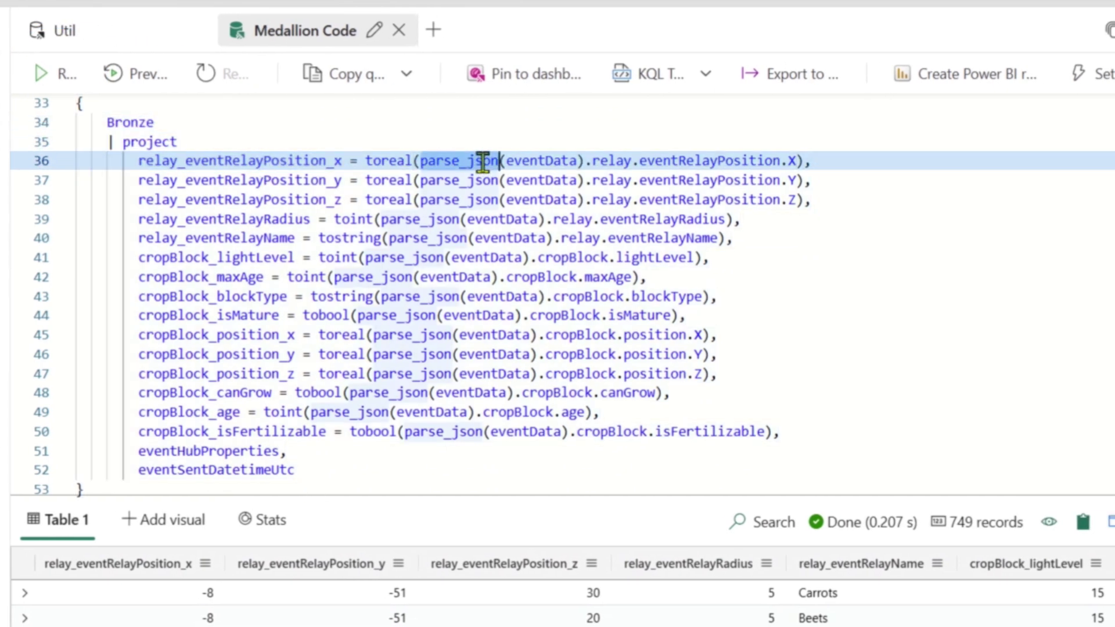
{"action": "double_click", "coordinate": [148, 123]}
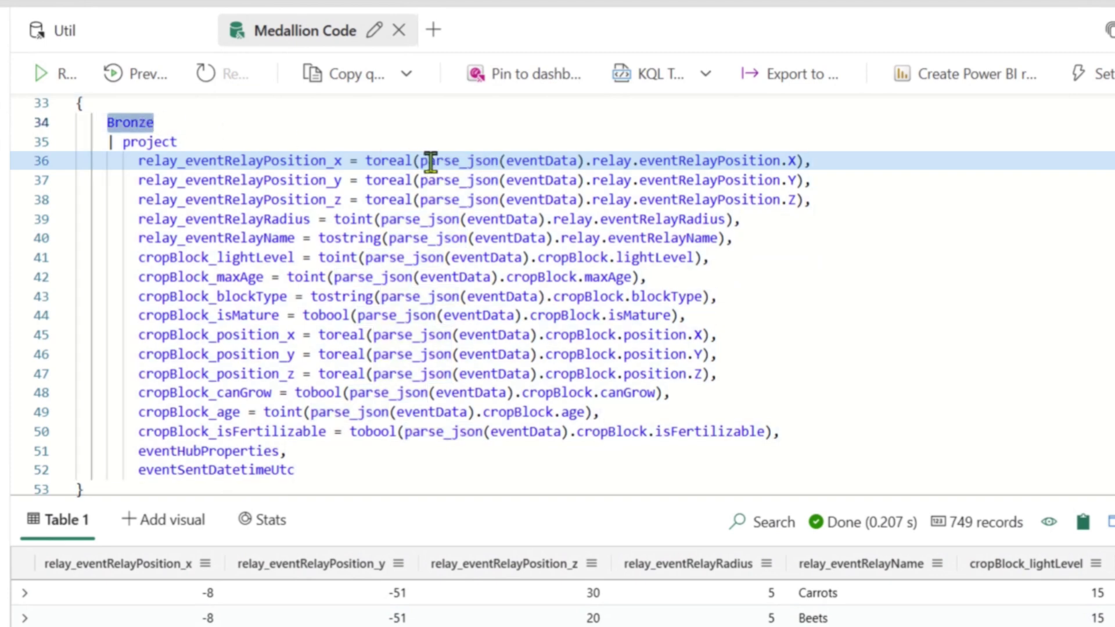
{"action": "double_click", "coordinate": [431, 160]}
{"action": "double_click", "coordinate": [402, 160]}
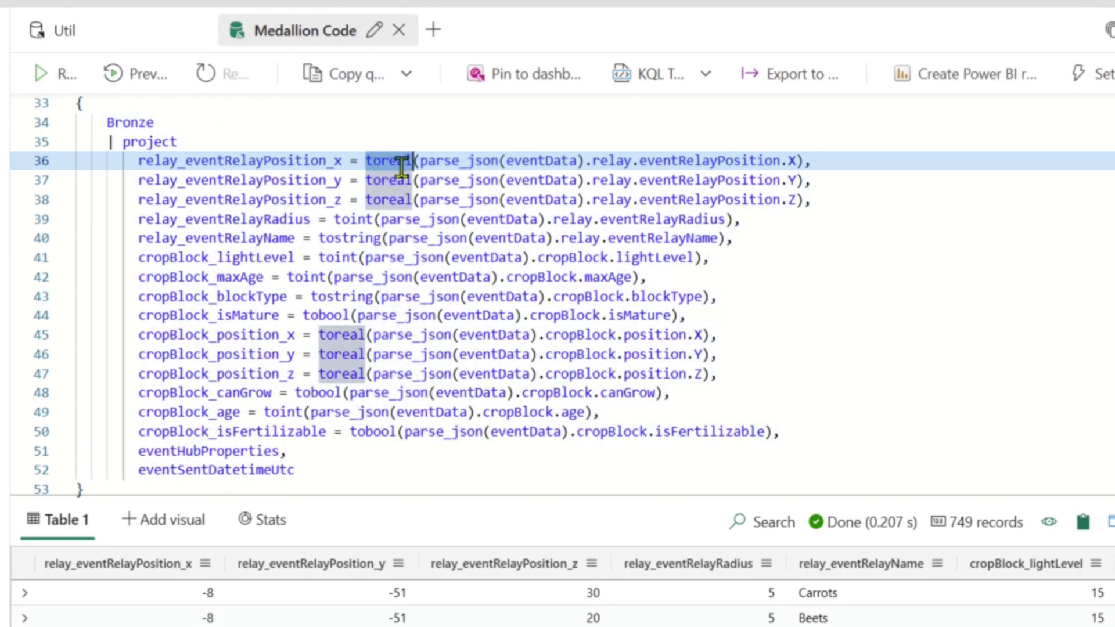
{"action": "double_click", "coordinate": [200, 160]}
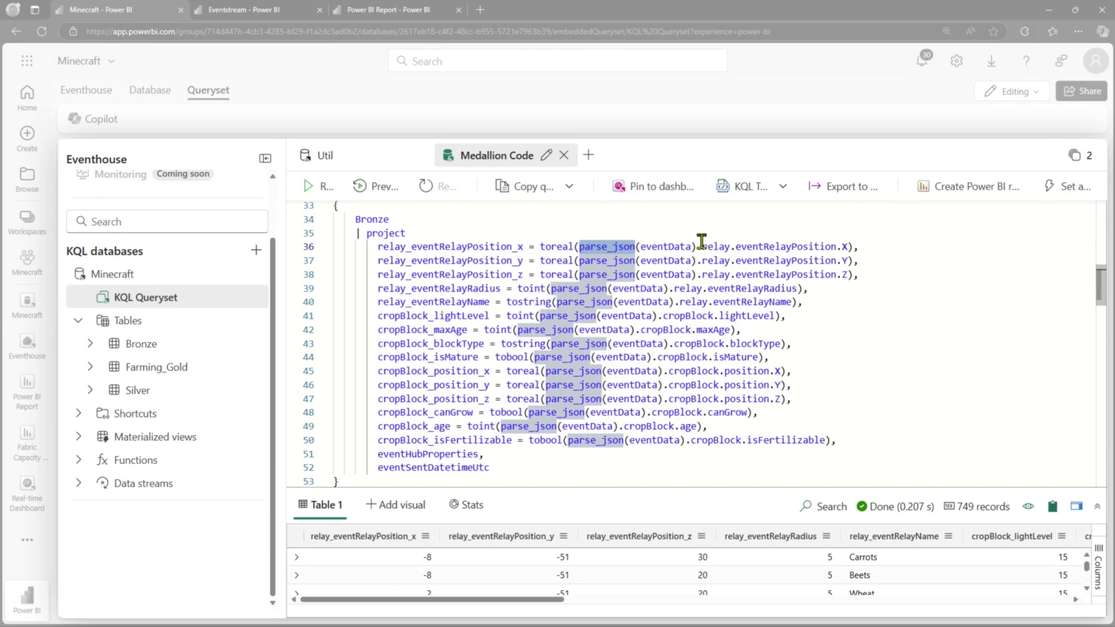
Step: Enlarge the 749-record results pane and scroll across to the cropBlock columns like blockType and maxAge
{"action": "key", "text": "ctrl+a"}
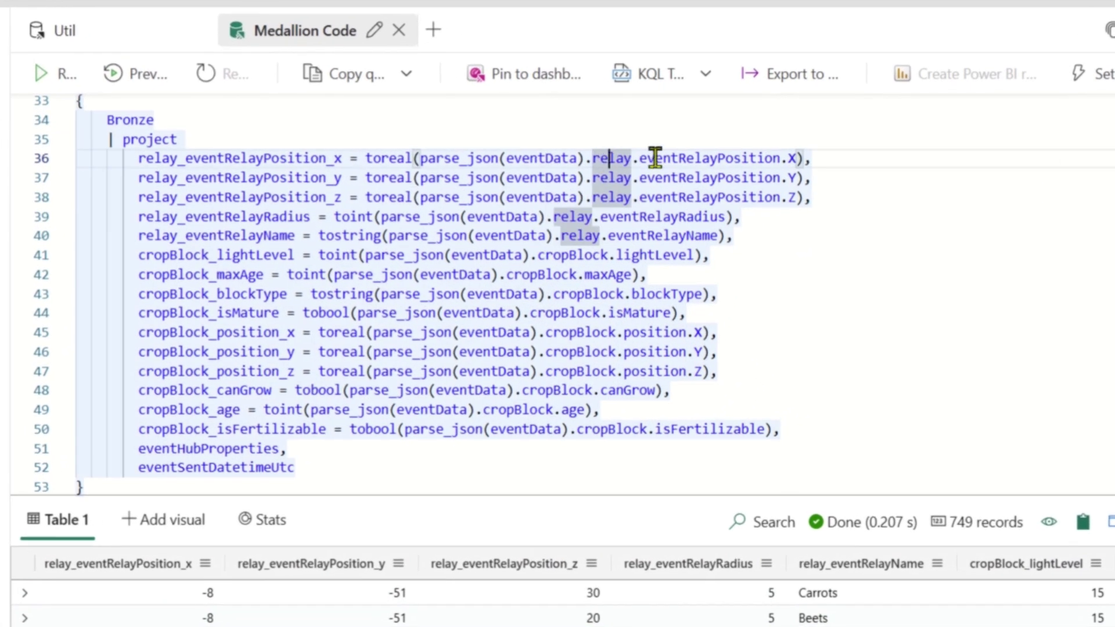
{"action": "left_click", "coordinate": [655, 157]}
{"action": "key", "text": "shift+alt+Right"}
{"action": "key", "text": "shift+alt+Right"}
{"action": "key", "text": "shift+alt+Right"}
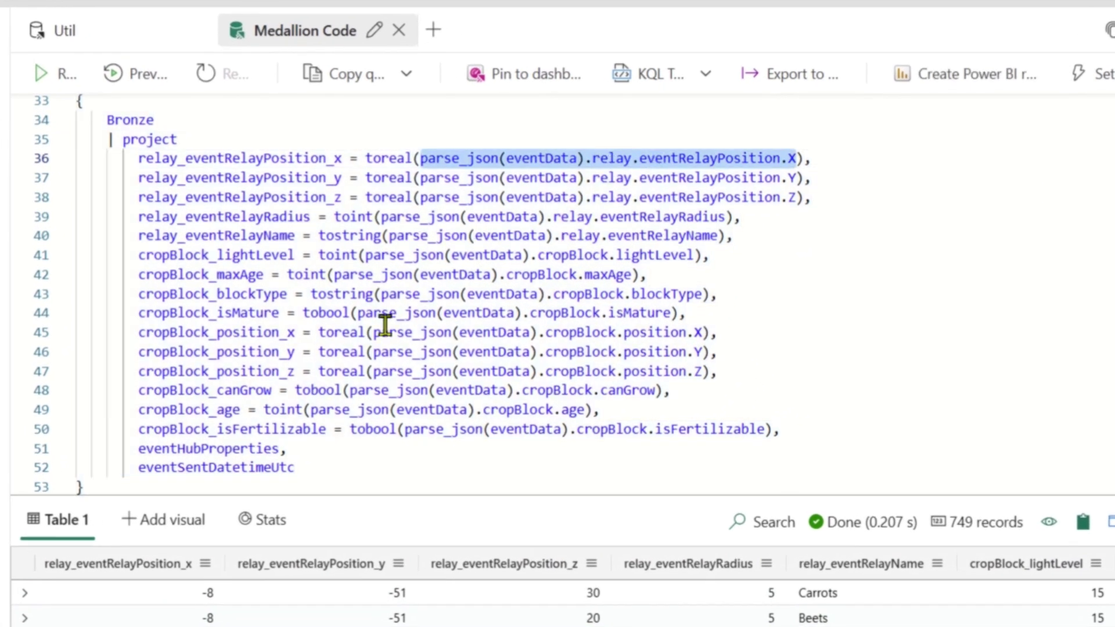
{"action": "left_click_drag", "start_coordinate": [519, 504], "coordinate": [546, 424]}
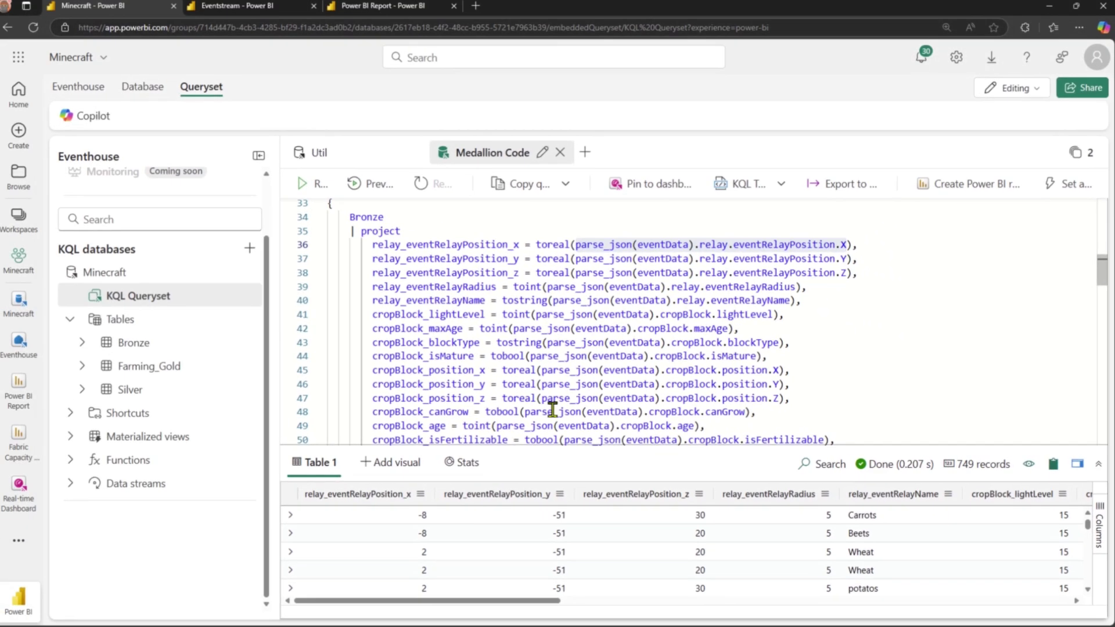
{"action": "left_click_drag", "start_coordinate": [543, 599], "coordinate": [597, 592]}
{"action": "scroll", "coordinate": [562, 356], "scroll_direction": "down", "scroll_amount": 5}
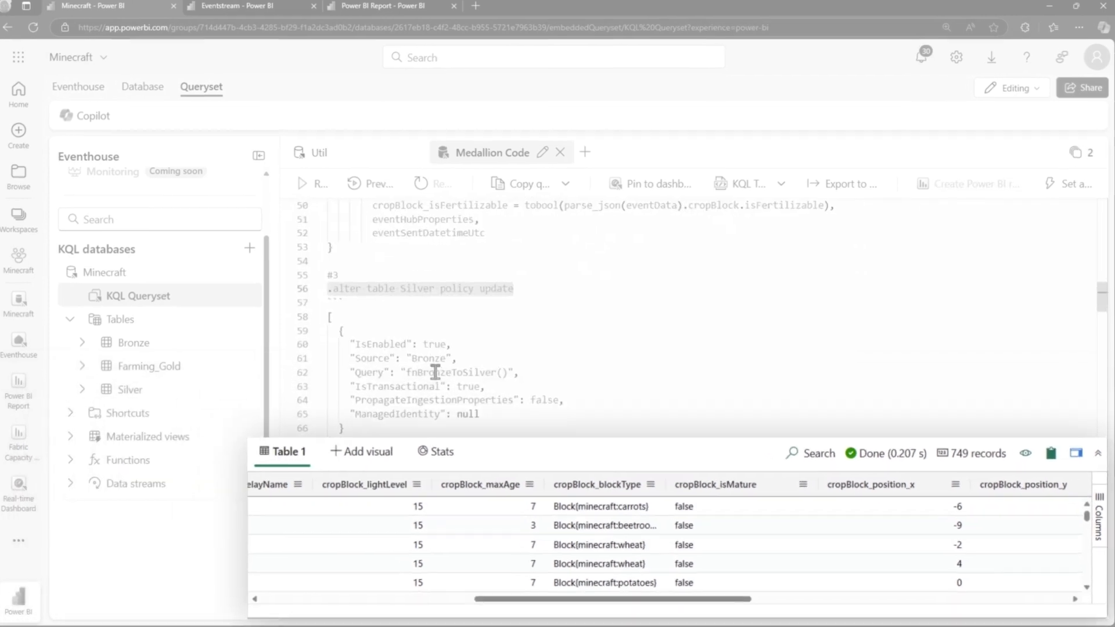
Step: Highlight Bronze and fnBronzeToSilver in the policy JSON, then select the .alter table Silver policy update command
{"action": "scroll", "coordinate": [424, 358], "scroll_direction": "up", "scroll_amount": 1}
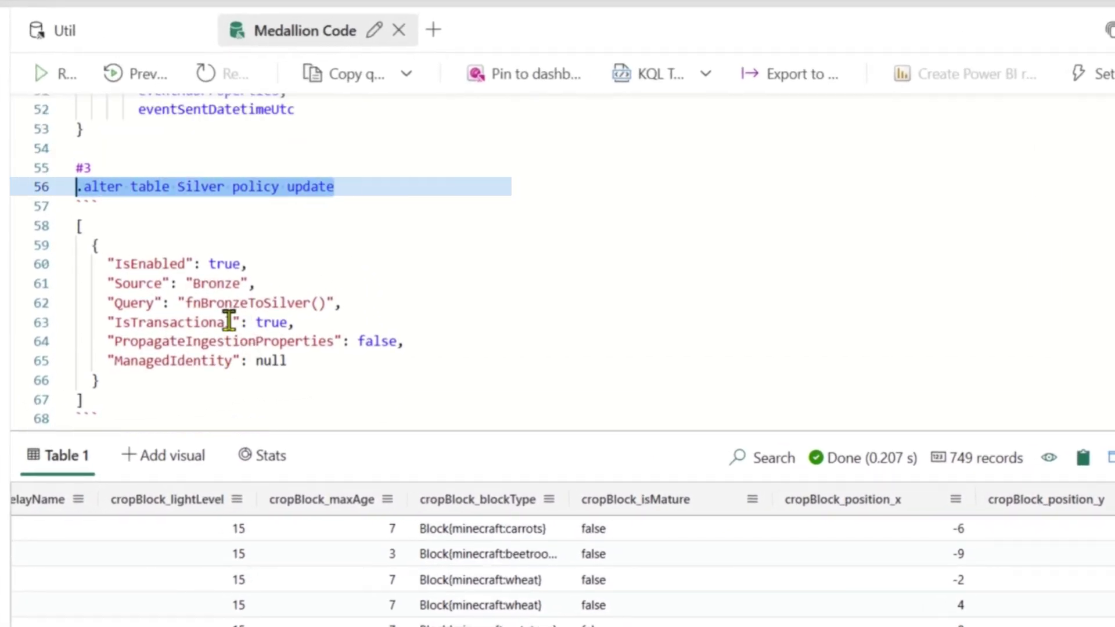
{"action": "left_click", "coordinate": [286, 302]}
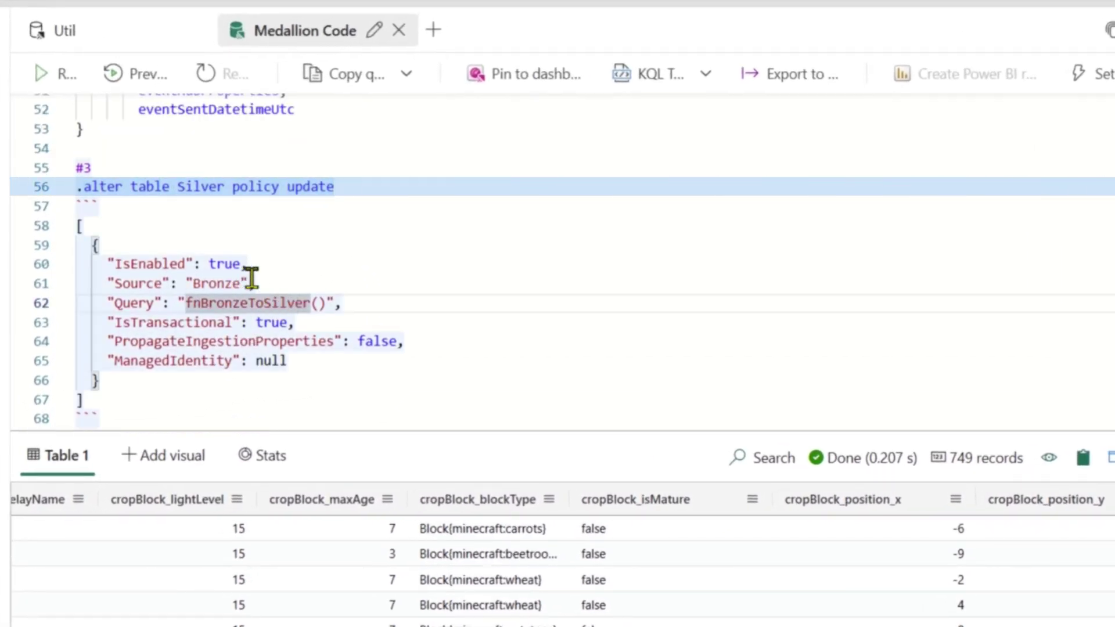
{"action": "left_click", "coordinate": [207, 266]}
{"action": "double_click", "coordinate": [211, 281]}
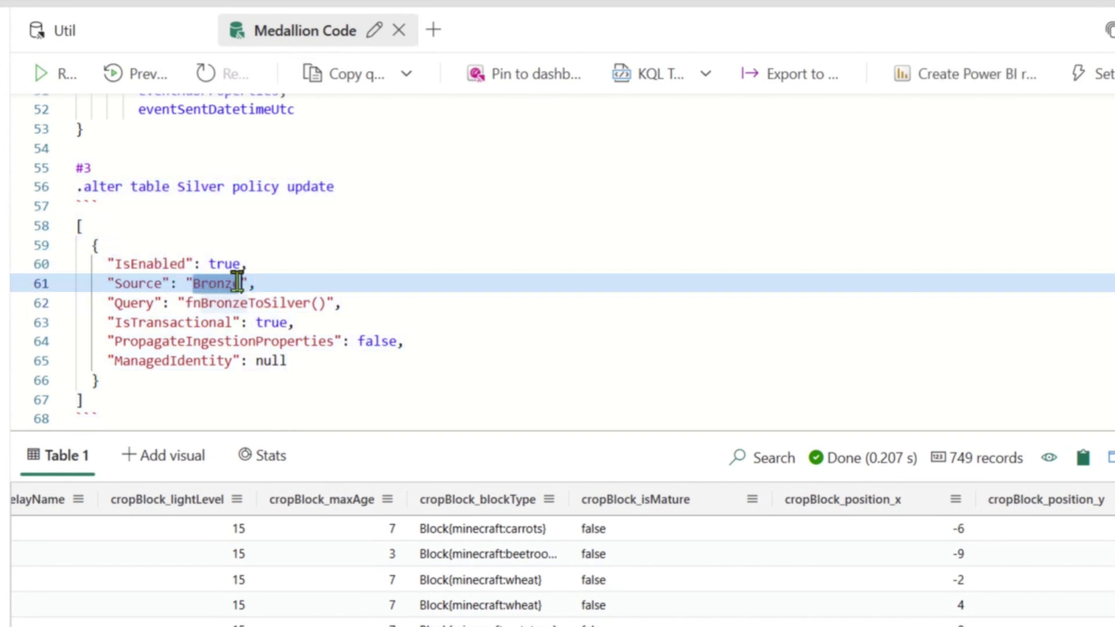
{"action": "double_click", "coordinate": [218, 301]}
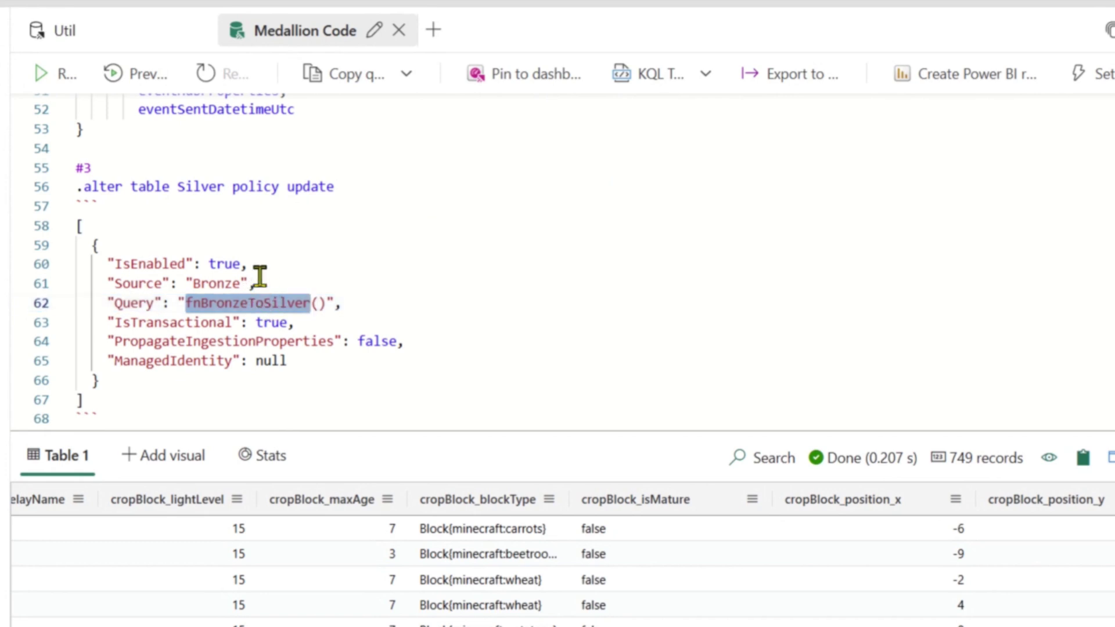
{"action": "left_click", "coordinate": [196, 192]}
{"action": "left_click_drag", "start_coordinate": [273, 401], "coordinate": [112, 190]}
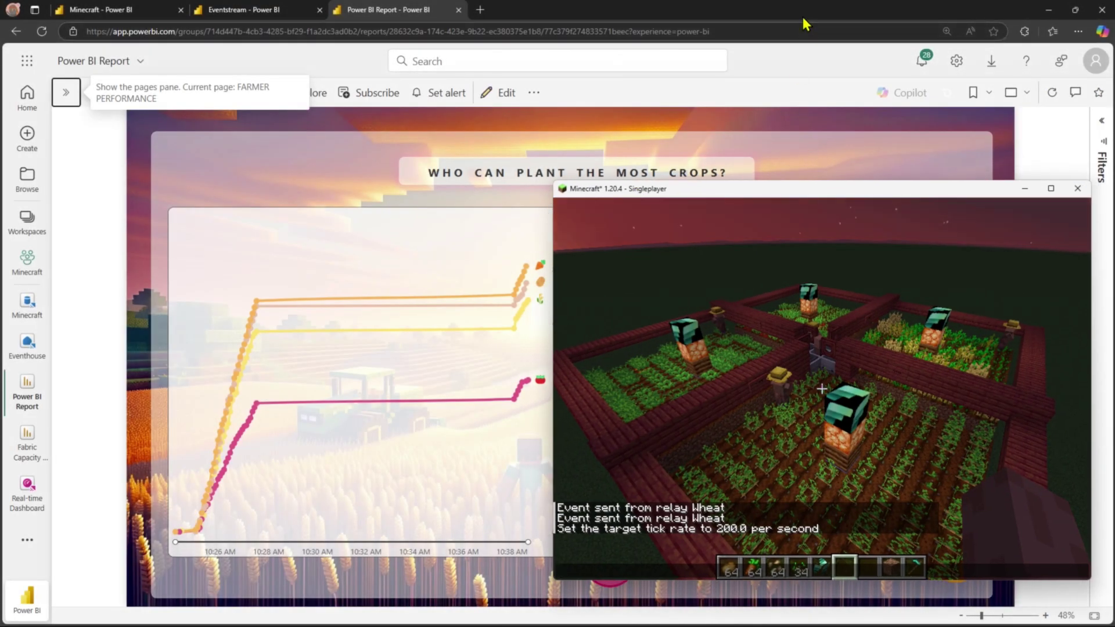
Step: Bring the 'Who can plant the most crops?' report forward and move the Minecraft window to its left
{"action": "left_click", "coordinate": [801, 18]}
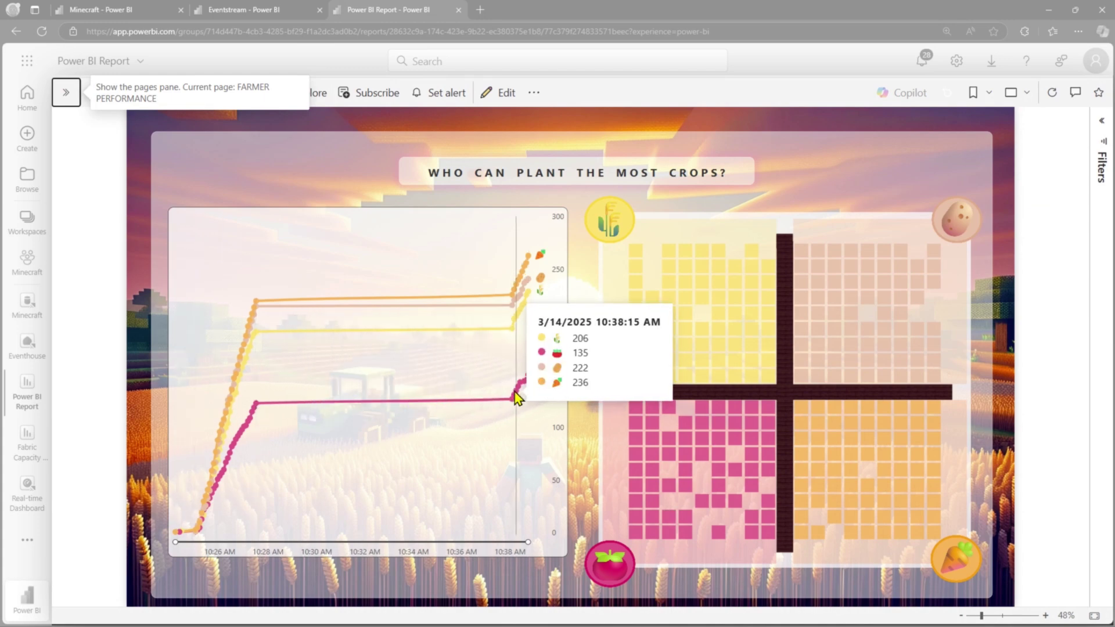
{"action": "key", "text": "alt+Tab"}
{"action": "left_click_drag", "start_coordinate": [597, 164], "coordinate": [346, 157]}
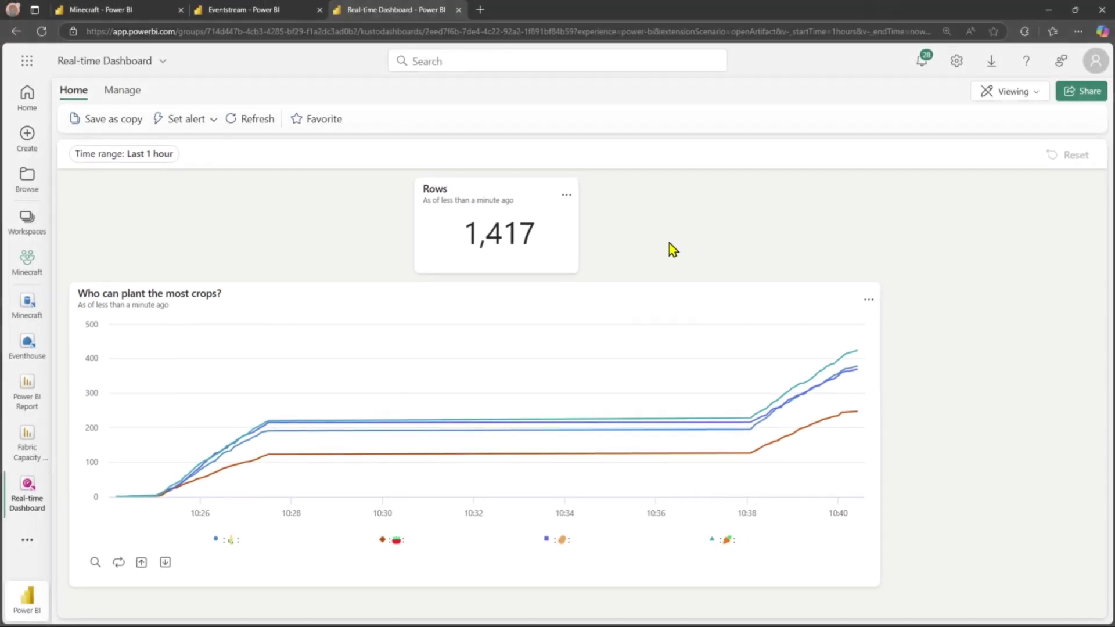
Step: In editing mode, change the dashboard refresh rate from 10 seconds to Continuous, then return to viewing mode
{"action": "left_click", "coordinate": [1031, 92]}
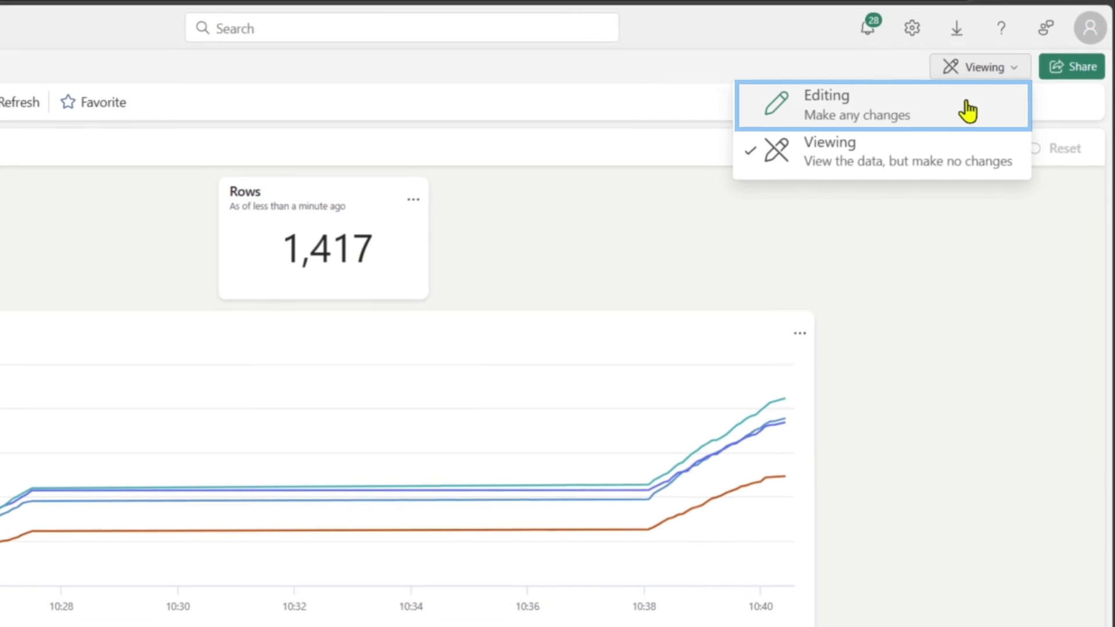
{"action": "left_click", "coordinate": [965, 109]}
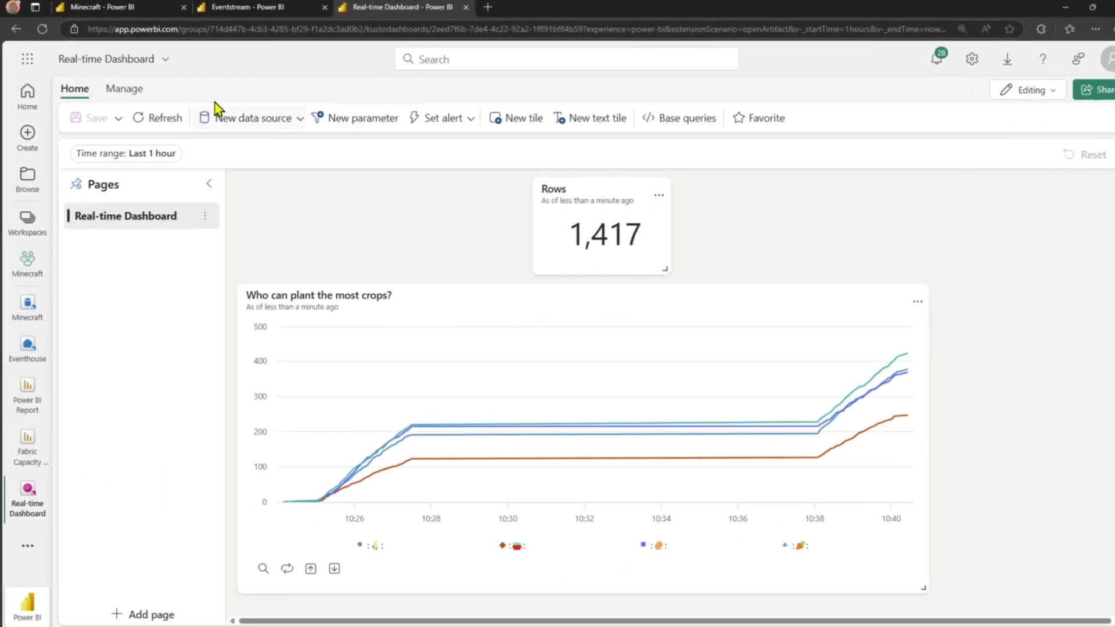
{"action": "left_click", "coordinate": [124, 88]}
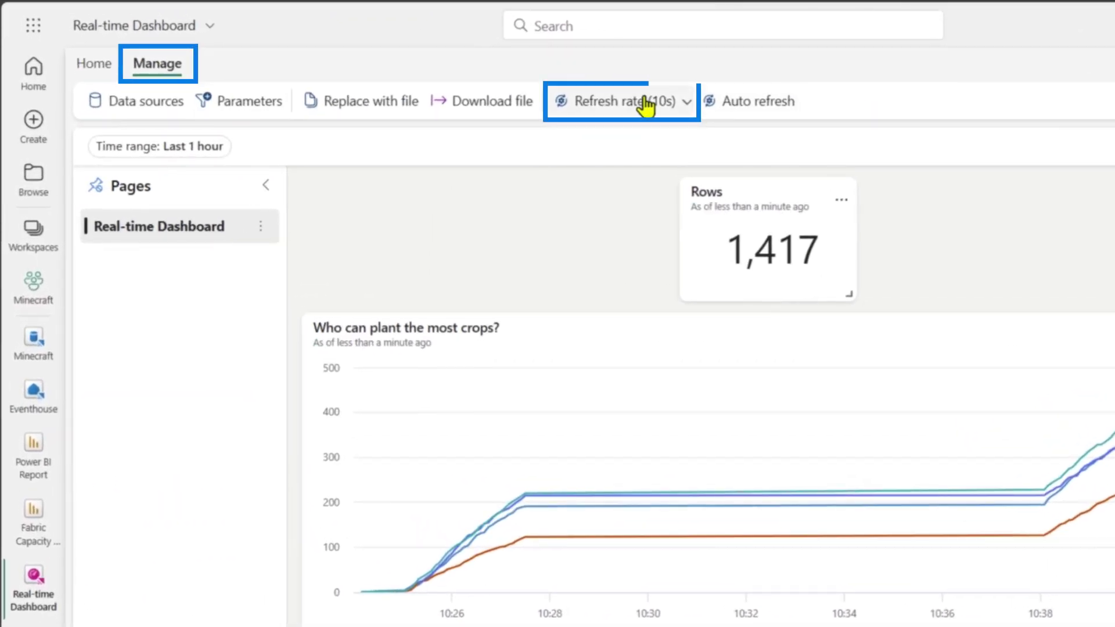
{"action": "left_click", "coordinate": [646, 104]}
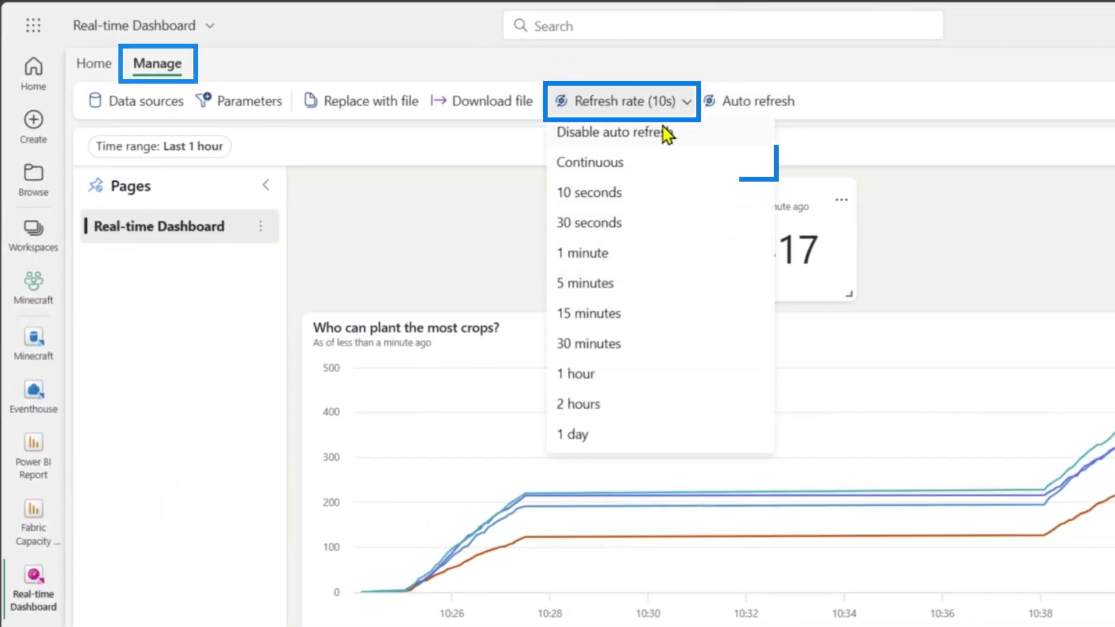
{"action": "left_click", "coordinate": [662, 174]}
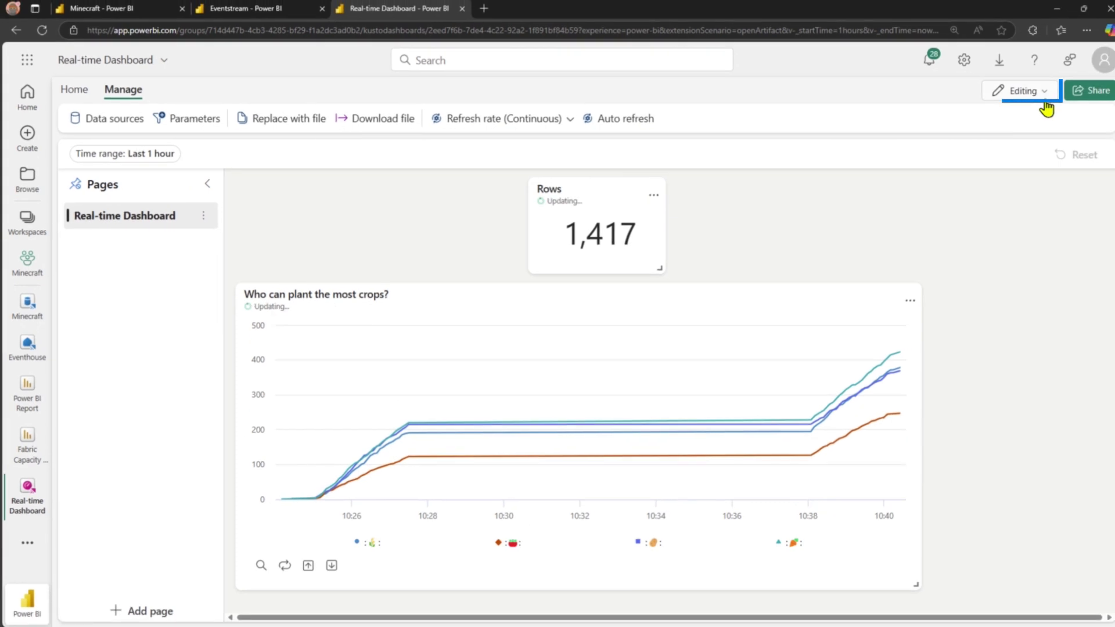
{"action": "left_click", "coordinate": [1019, 91]}
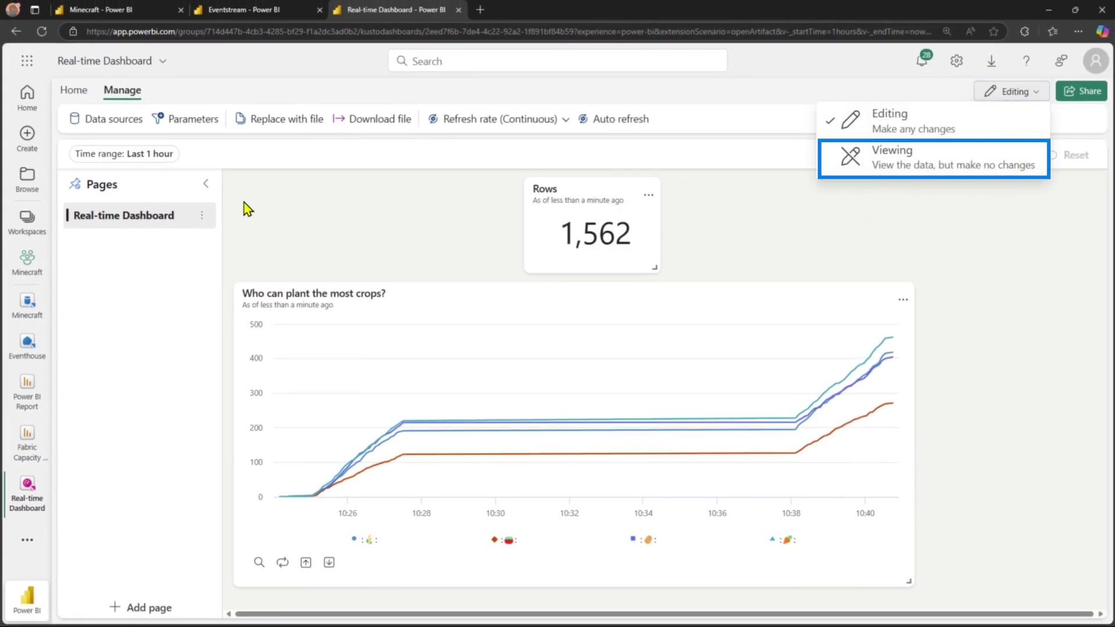
{"action": "left_click", "coordinate": [206, 184]}
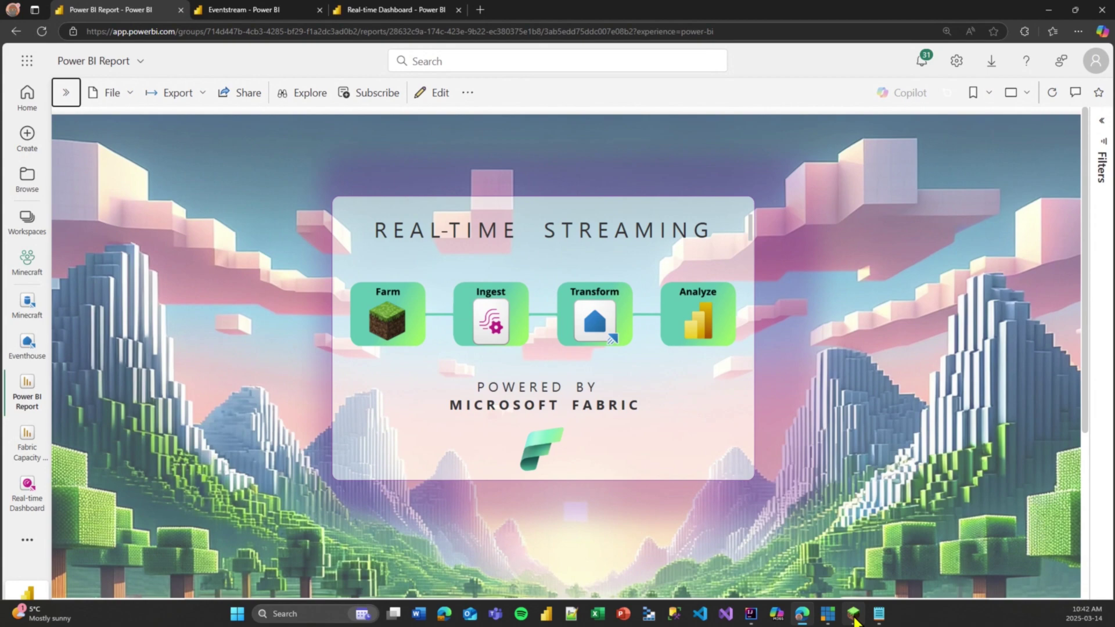
Step: Bring the Minecraft window over the report, move it up-right and enlarge it to show the four crop farms
{"action": "left_click", "coordinate": [854, 617]}
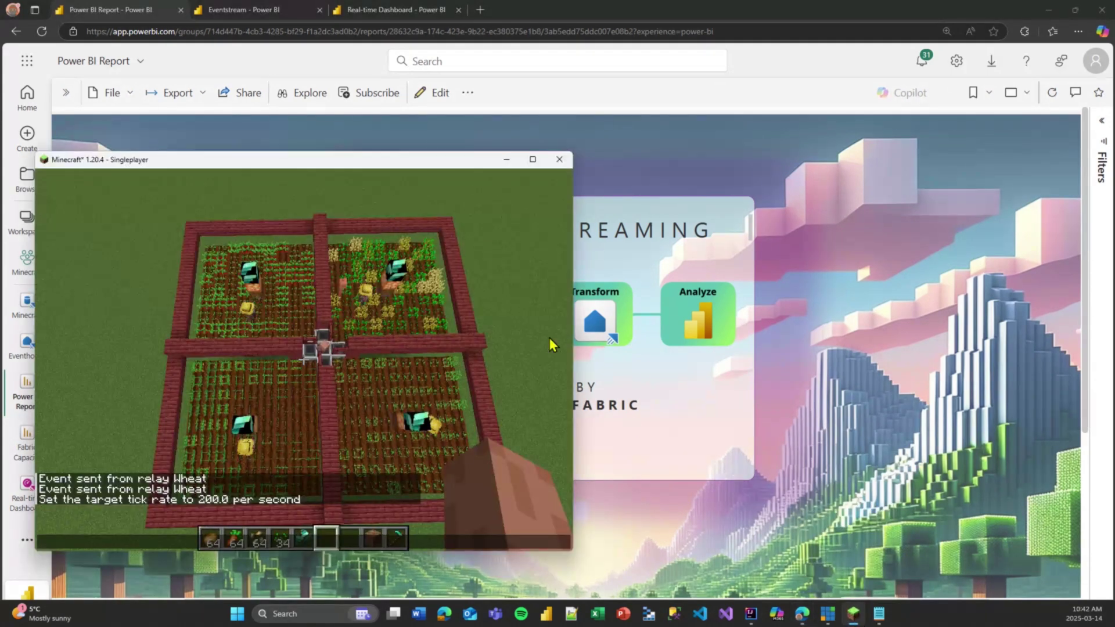
{"action": "left_click_drag", "start_coordinate": [445, 169], "coordinate": [485, 109]}
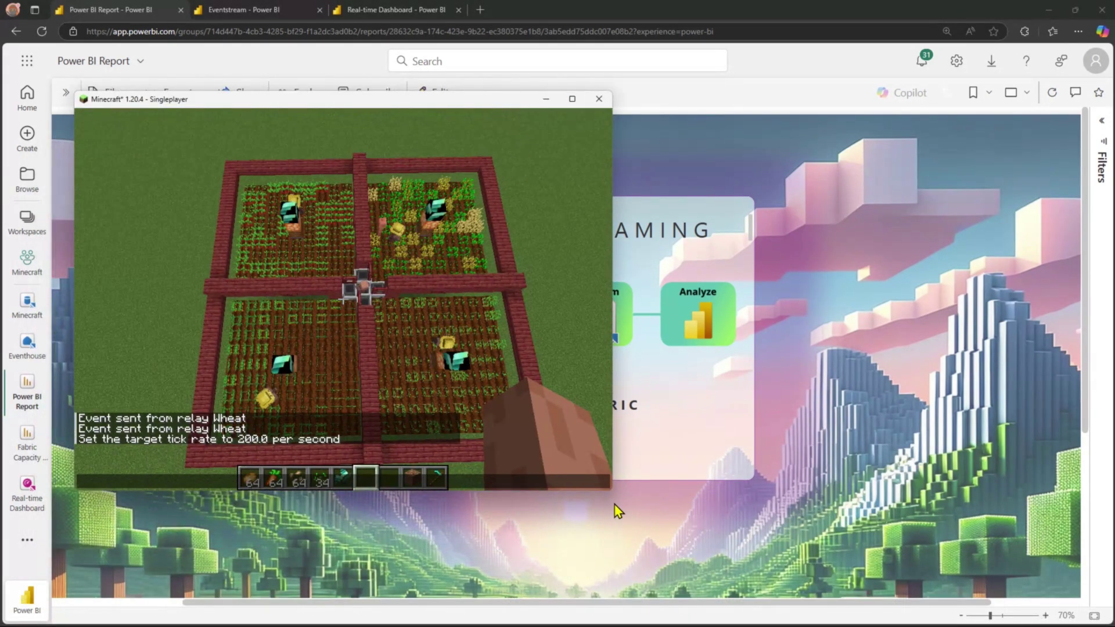
{"action": "left_click_drag", "start_coordinate": [611, 492], "coordinate": [828, 552]}
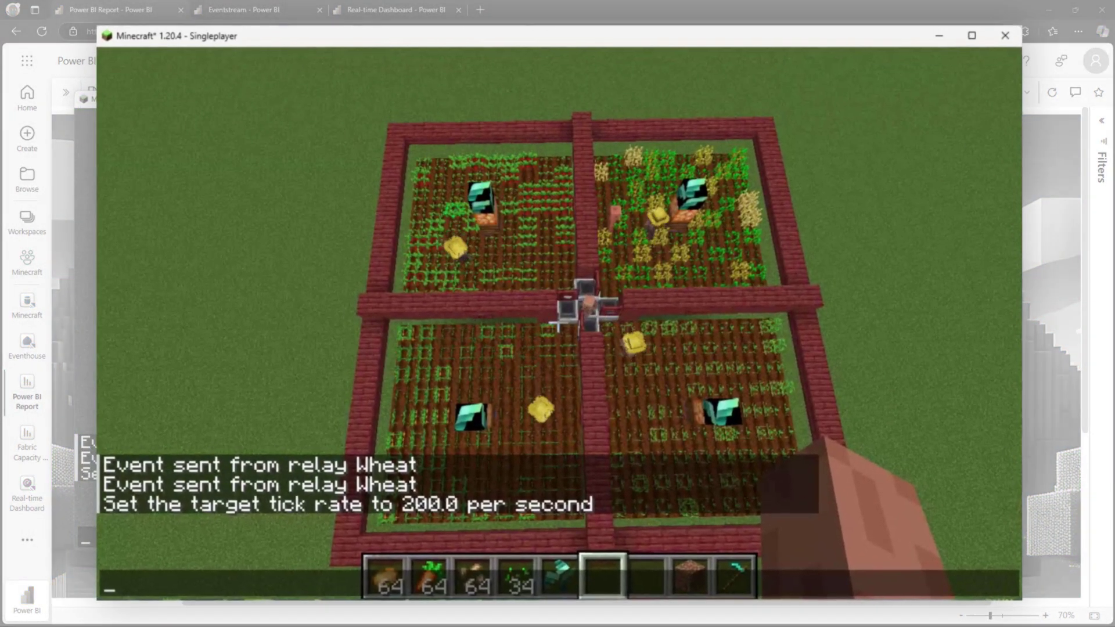